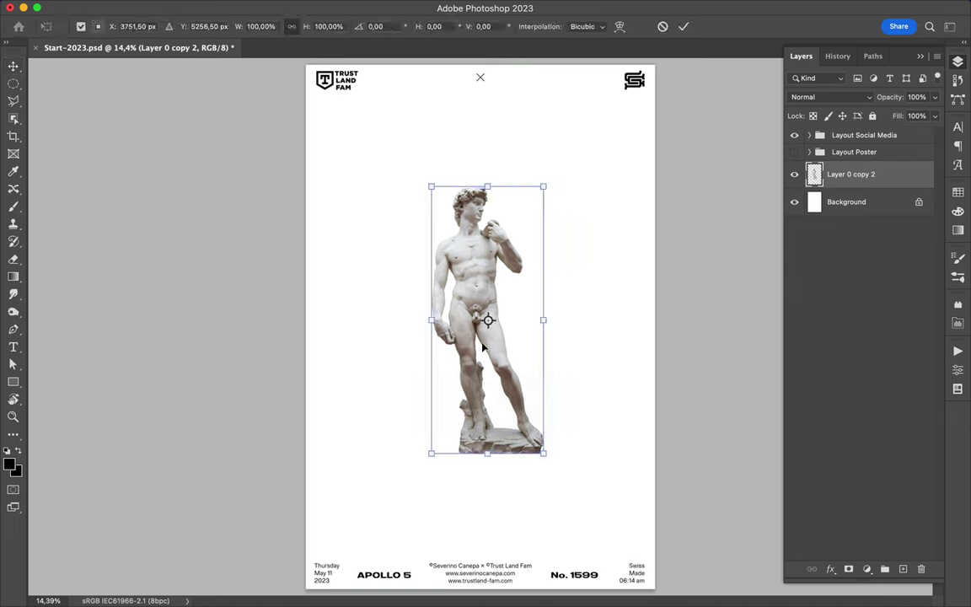
# On a new layer, paint black censor bars over the eyes and groin with the 250 px I'm Hurt brush
pyautogui.hotkey('ctrl', 'shift', 'alt', 'n')
pyautogui.press('b')
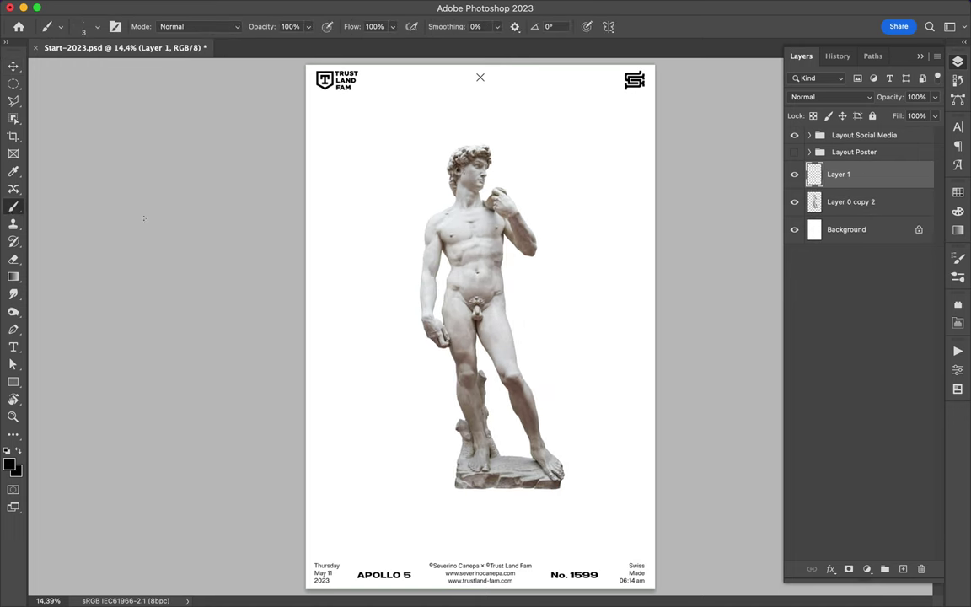
pyautogui.click(95, 28)
pyautogui.click(24, 171)
pyautogui.scroll(-5, 101, 270)
pyautogui.click(110, 299)
pyautogui.moveTo(460, 293)
pyautogui.mouseDown()
pyautogui.moveTo(504, 300)
pyautogui.moveTo(458, 310)
pyautogui.moveTo(495, 319)
pyautogui.mouseUp()
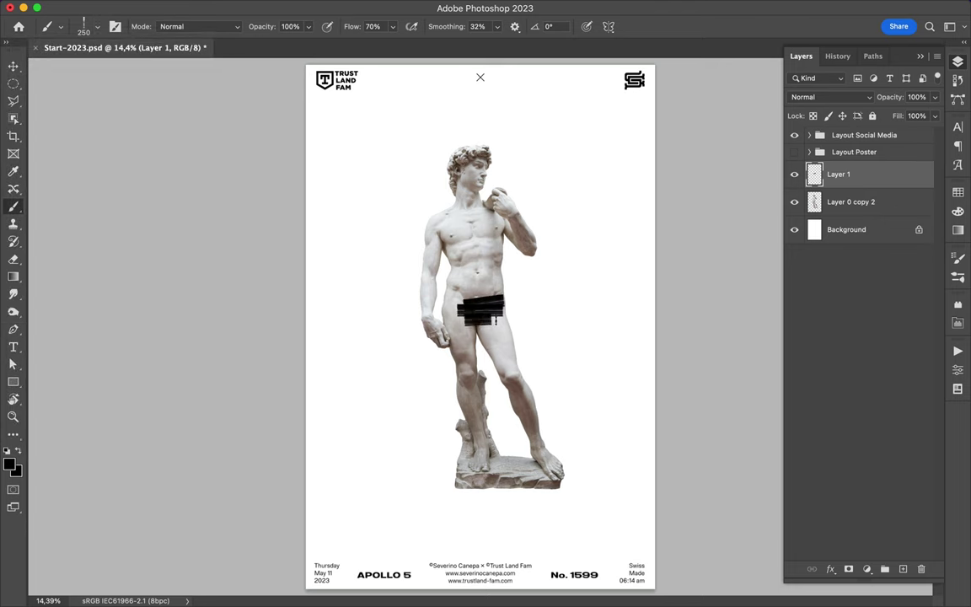
pyautogui.moveTo(458, 163); pyautogui.dragTo(499, 163)
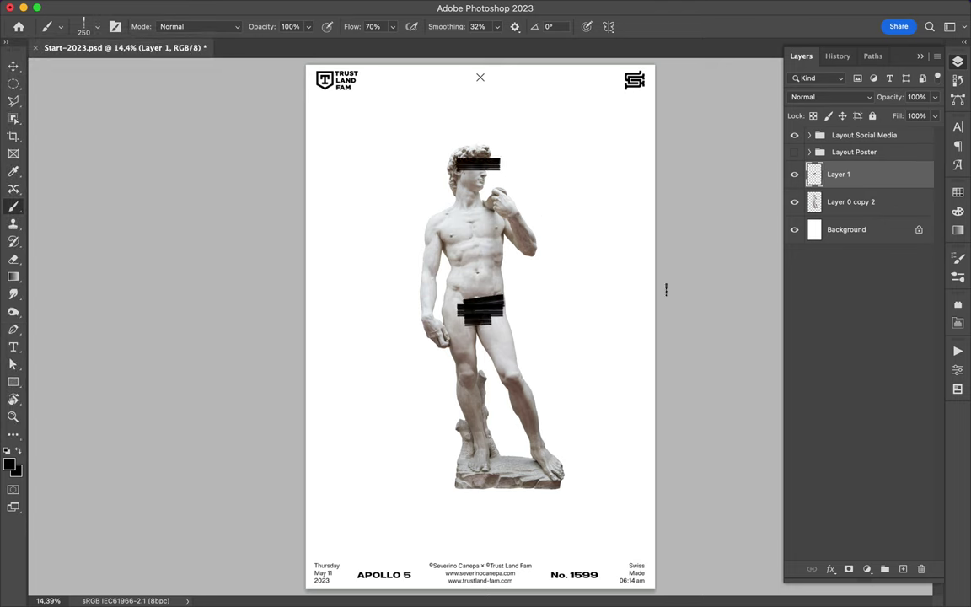
# On a new layer below the statue, paint a black ring around its base
pyautogui.hotkey('ctrl', 'shift', 'alt', 'n')
pyautogui.hotkey('ctrl', '[')
pyautogui.hotkey('ctrl', '[')
pyautogui.moveTo(446, 434)
pyautogui.mouseDown()
pyautogui.moveTo(432, 472)
pyautogui.moveTo(459, 493)
pyautogui.moveTo(506, 434)
pyautogui.mouseUp()
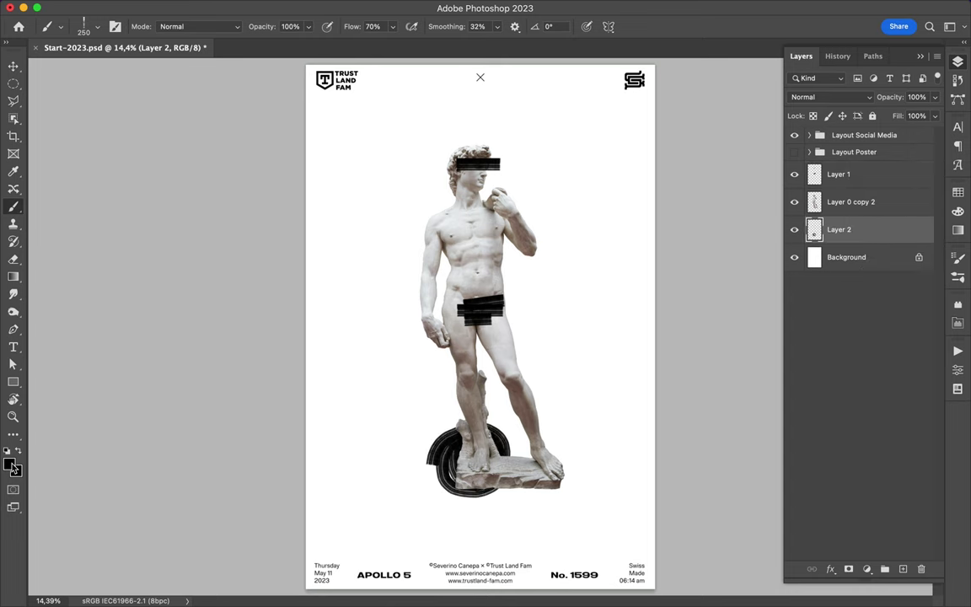
pyautogui.click(97, 26)
# Choose the Get Rekt brush at 32 px
pyautogui.scroll(-5, 101, 278)
pyautogui.scroll(2, 101, 253)
pyautogui.click(102, 248)
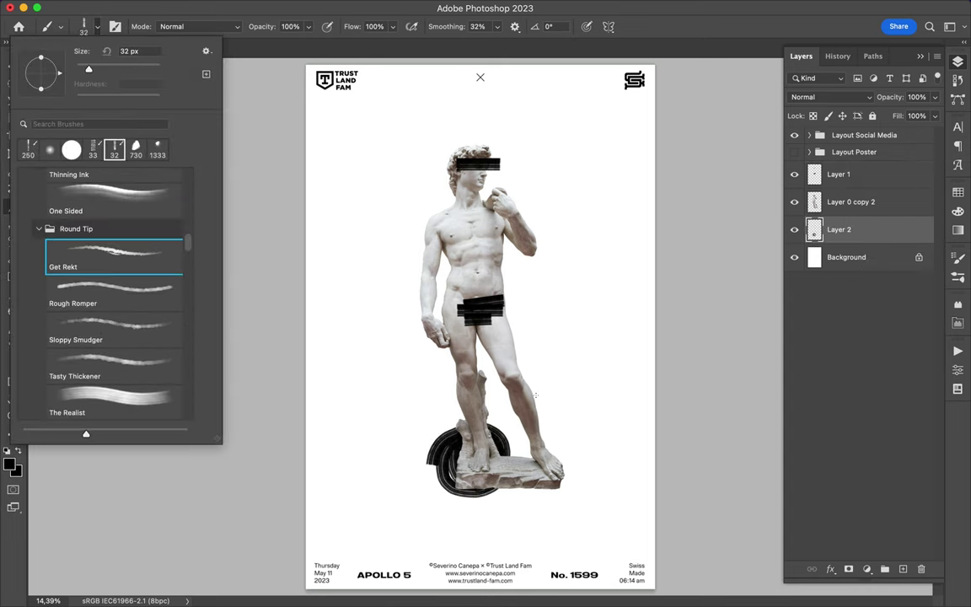
pyautogui.press('Escape')
# Rename the layers 'Circle foot', 'David' and 'Censure'
pyautogui.doubleClick(839, 229)
pyautogui.write('Circle foot')
pyautogui.doubleClick(851, 201)
pyautogui.write('David')
pyautogui.doubleClick(847, 174)
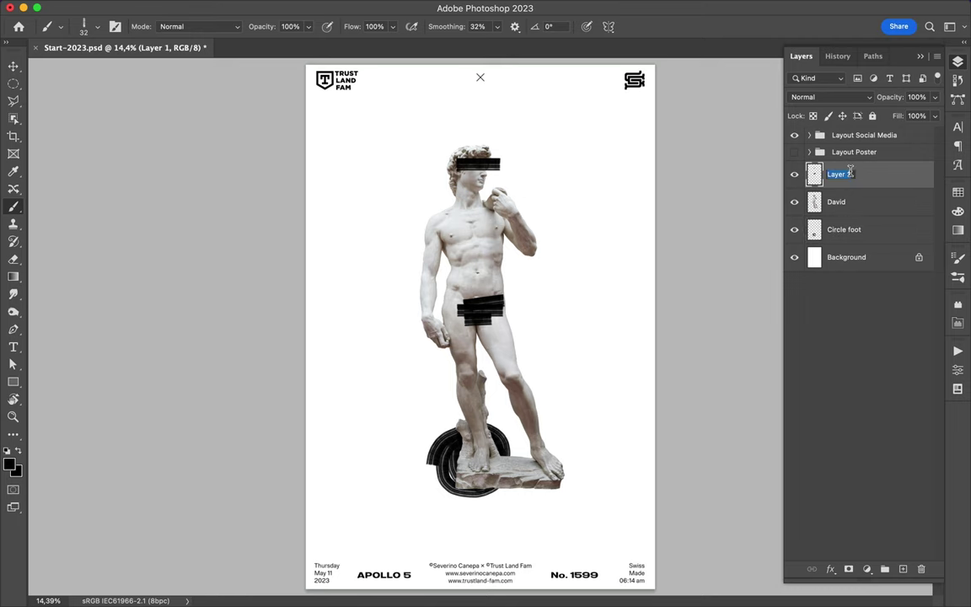
pyautogui.write('Censure')
# On a new layer above Background named '32p lines', draw thin black lines around legs and foot
pyautogui.click(860, 257)
pyautogui.hotkey('ctrl', 'shift', 'alt', 'n')
pyautogui.moveTo(537, 394); pyautogui.dragTo(552, 455)
pyautogui.moveTo(495, 367); pyautogui.dragTo(375, 320)
pyautogui.moveTo(472, 426); pyautogui.dragTo(459, 501)
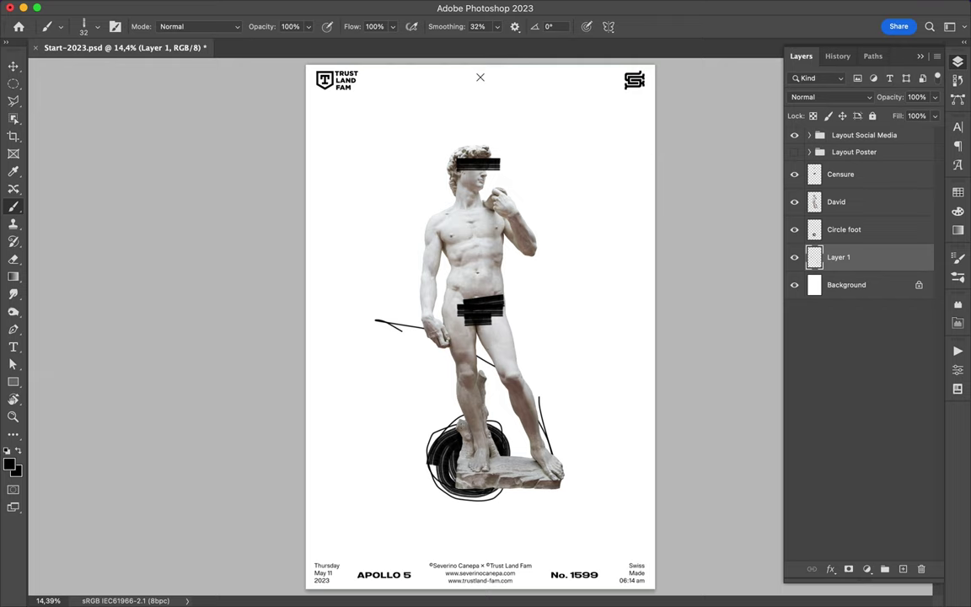
pyautogui.moveTo(521, 245); pyautogui.dragTo(594, 321)
pyautogui.doubleClick(838, 257)
pyautogui.write('32p')
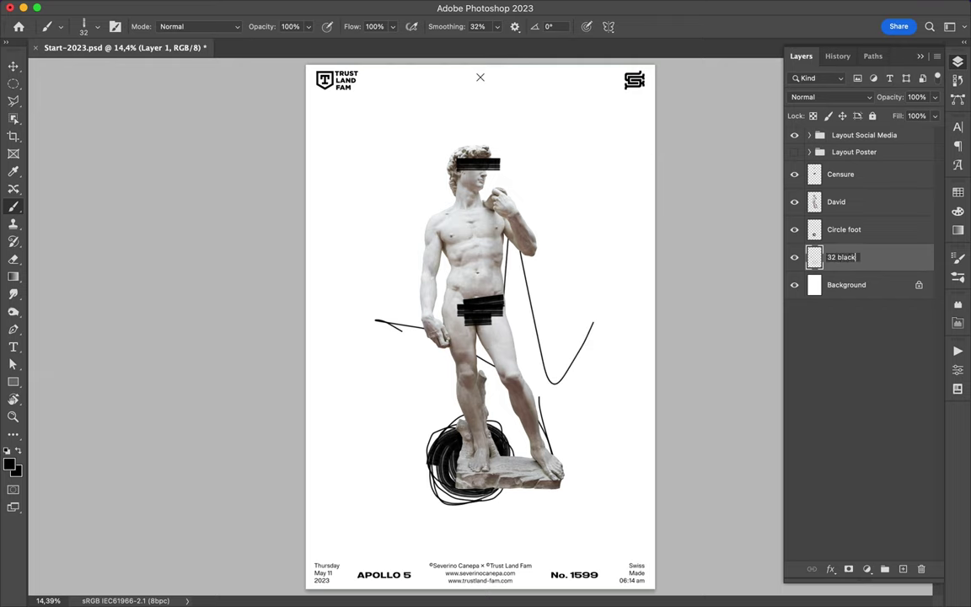
pyautogui.write(' lines')
pyautogui.press('Return')
# On another new layer, draw a dark stroke by the statue's left shoulder in a new colour
pyautogui.hotkey('ctrl', 'shift', 'alt', 'n')
pyautogui.click(9, 464)
pyautogui.click(730, 60)
pyautogui.moveTo(453, 200); pyautogui.dragTo(413, 226)
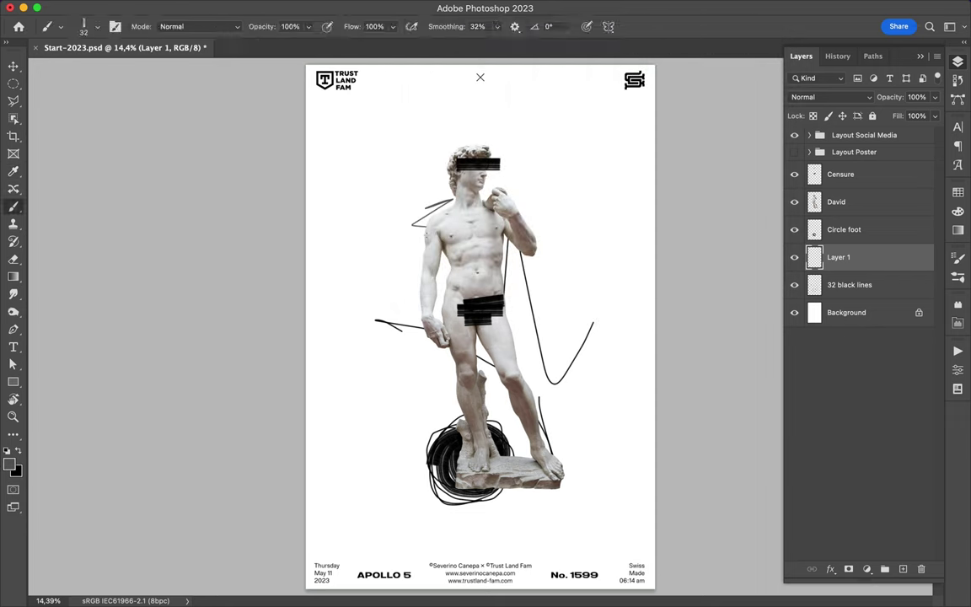
# Add Hue/Saturation and Levels (22 / 1.73 / 233) adjustments above the David layer
pyautogui.press('v')
pyautogui.click(837, 229)
pyautogui.click(867, 569)
pyautogui.click(894, 471)
pyautogui.click(866, 569)
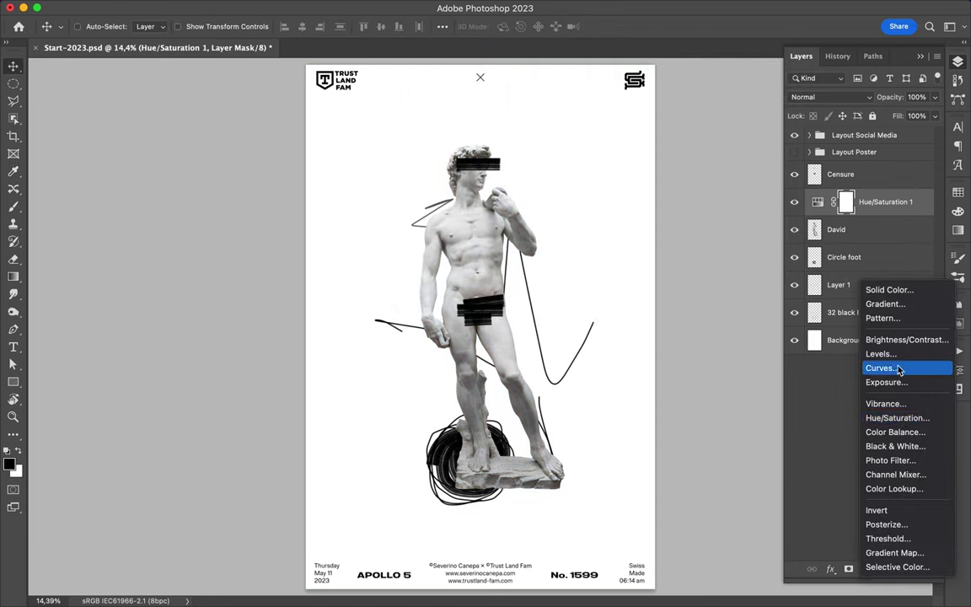
pyautogui.click(880, 354)
pyautogui.moveTo(764, 477); pyautogui.dragTo(777, 477)
pyautogui.moveTo(925, 477); pyautogui.dragTo(911, 478)
pyautogui.moveTo(844, 477); pyautogui.dragTo(820, 479)
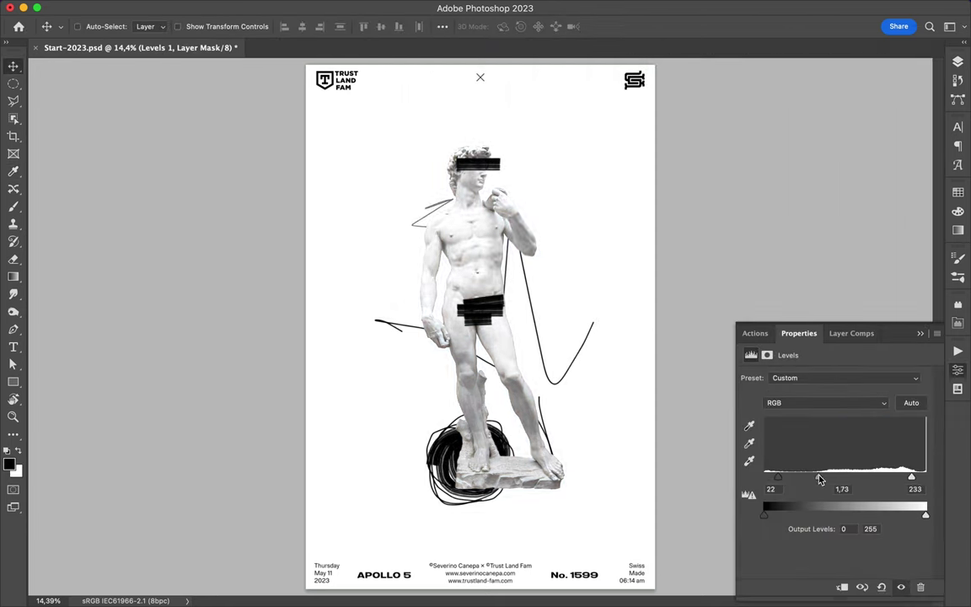
# Merge the David layer with its two adjustment layers
pyautogui.press('F7')
pyautogui.hotkey('ctrl', 'e')
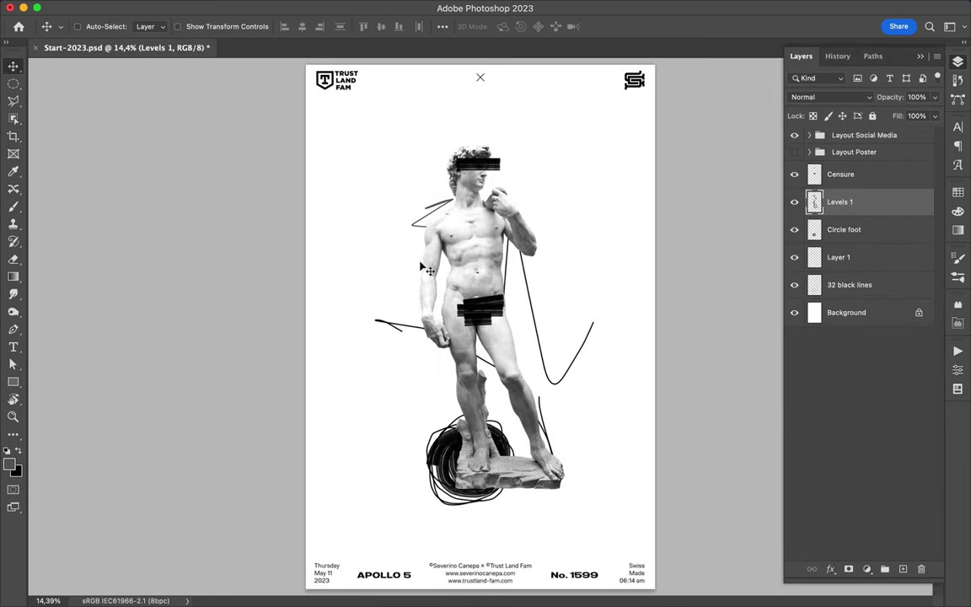
pyautogui.press('b')
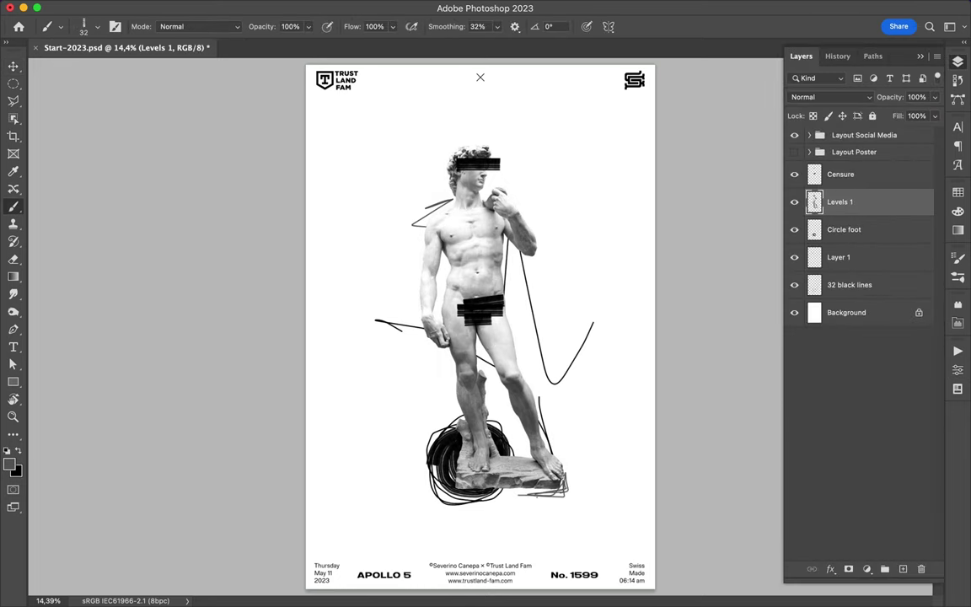
# Zoom in and hand-letter DAVID across the statue's chest
pyautogui.scroll(5, 513, 434)
pyautogui.scroll(5, 513, 338)
pyautogui.scroll(5, 516, 191)
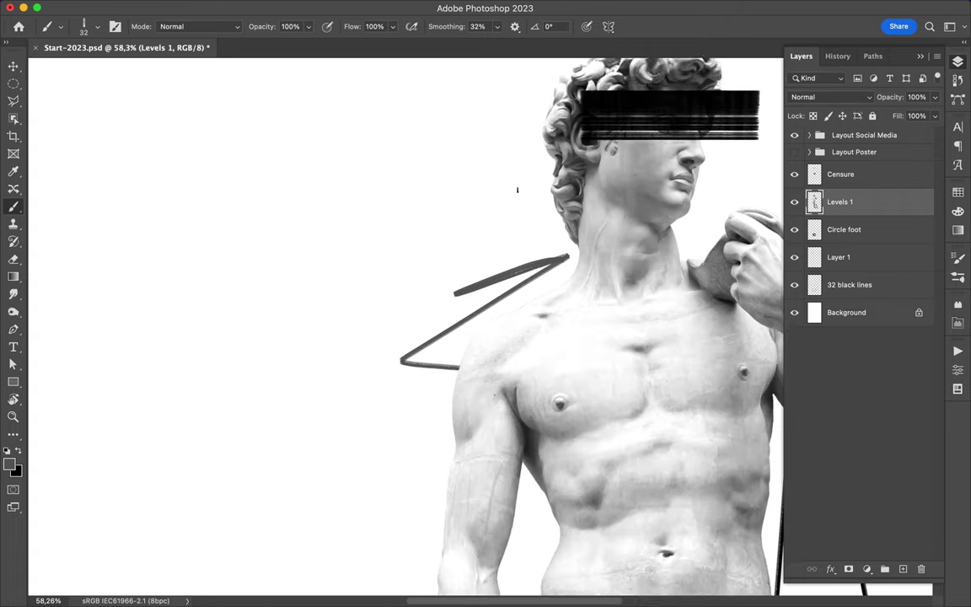
pyautogui.scroll(-1, 546, 344)
pyautogui.moveTo(545, 328)
pyautogui.mouseDown()
pyautogui.moveTo(548, 358)
pyautogui.moveTo(597, 346)
pyautogui.moveTo(617, 316)
pyautogui.moveTo(627, 341)
pyautogui.moveTo(650, 337)
pyautogui.mouseUp()
# Scrawl X, V and I marks down the torso and thigh below DAVID
pyautogui.moveTo(655, 389); pyautogui.dragTo(674, 419)
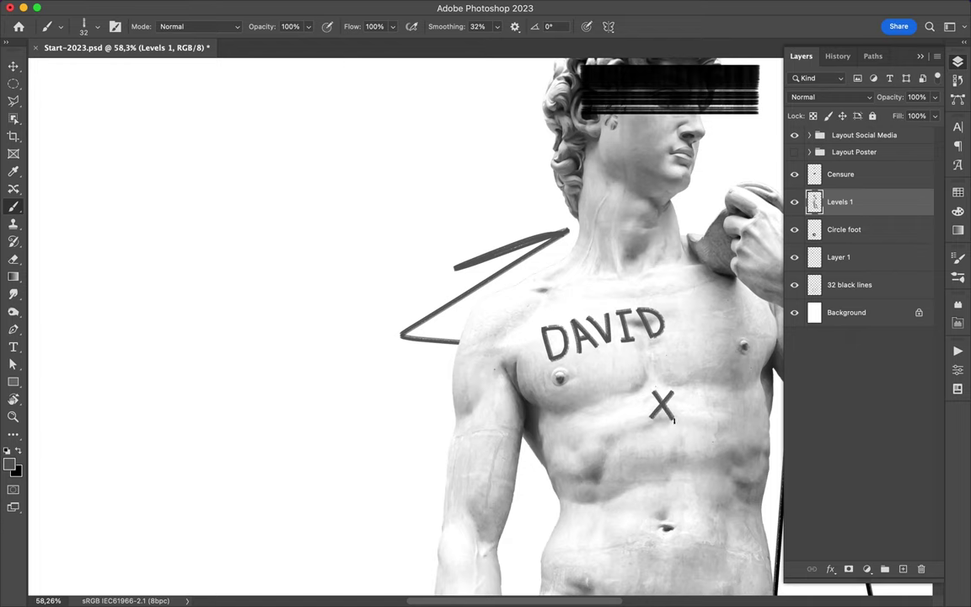
pyautogui.moveTo(694, 455); pyautogui.dragTo(698, 482)
pyautogui.scroll(-2, 697, 482)
pyautogui.moveTo(600, 484); pyautogui.dragTo(577, 511)
pyautogui.moveTo(577, 484)
pyautogui.mouseDown()
pyautogui.moveTo(599, 511)
pyautogui.moveTo(630, 510)
pyautogui.mouseUp()
# Zoom out and draw a grey freehand stroke at the statue's lower left
pyautogui.scroll(-5, 631, 506)
pyautogui.scroll(-3, 480, 321)
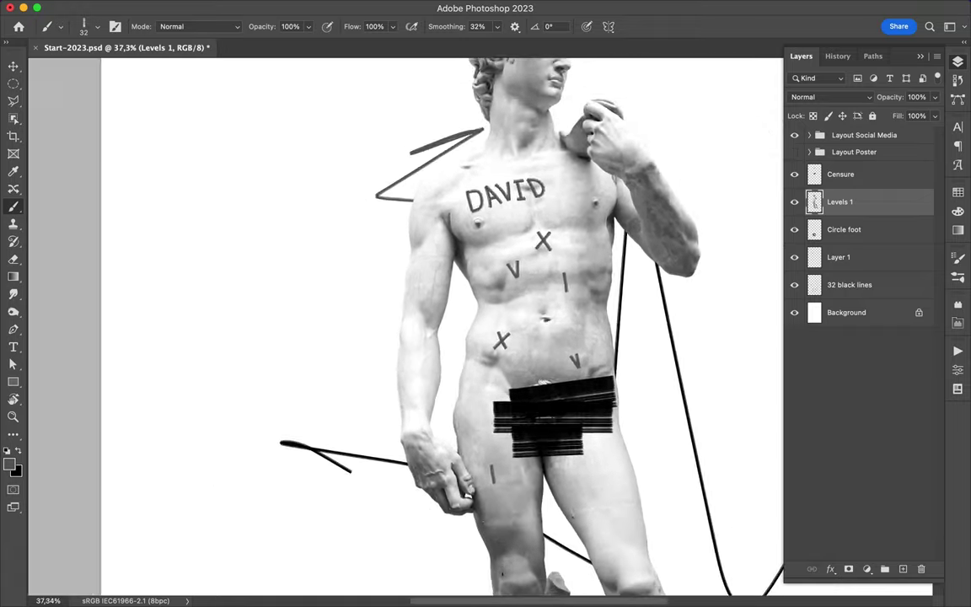
pyautogui.scroll(-2, 481, 321)
pyautogui.scroll(-1, 481, 321)
pyautogui.scroll(-1, 705, 407)
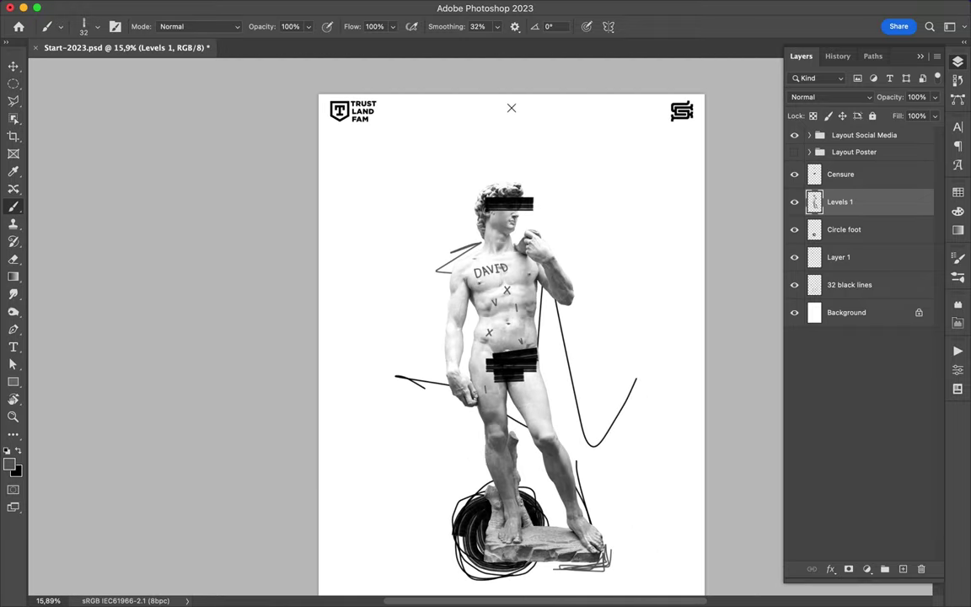
pyautogui.moveTo(489, 460); pyautogui.dragTo(419, 535)
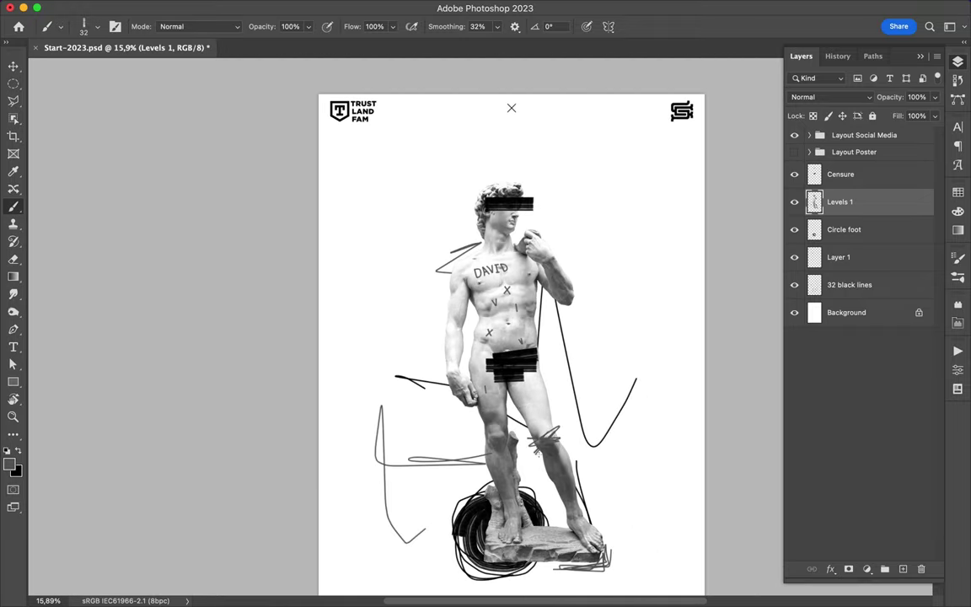
# Set the foreground colour to green and add a new layer above the statue
pyautogui.click(7, 452)
pyautogui.click(8, 464)
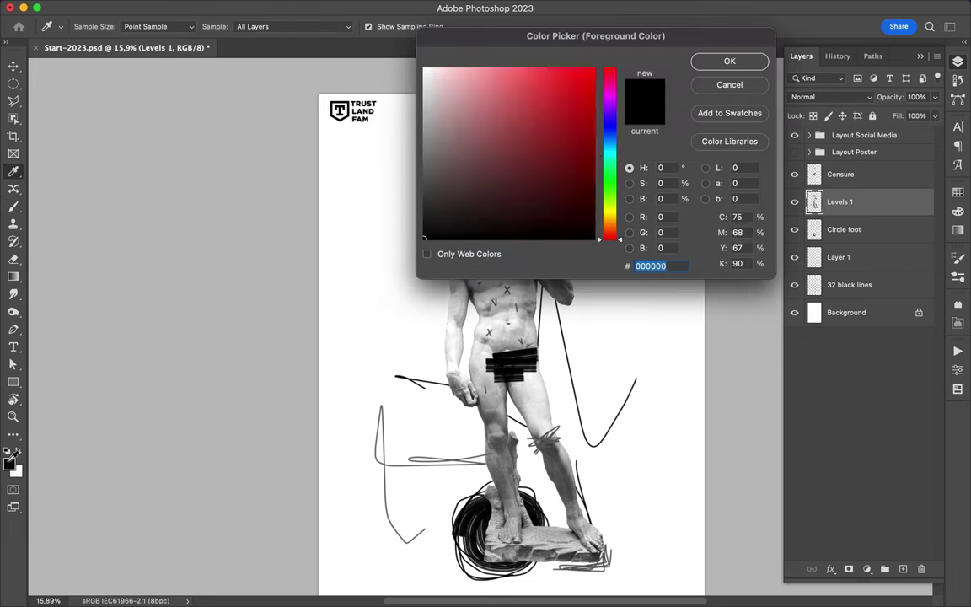
pyautogui.click(604, 152)
pyautogui.click(538, 126)
pyautogui.press('Return')
pyautogui.hotkey('ctrl', 'shift', 'alt', 'n')
# With a thinner brush, draw a thin green stroke left of the statue
pyautogui.scroll(1, 460, 310)
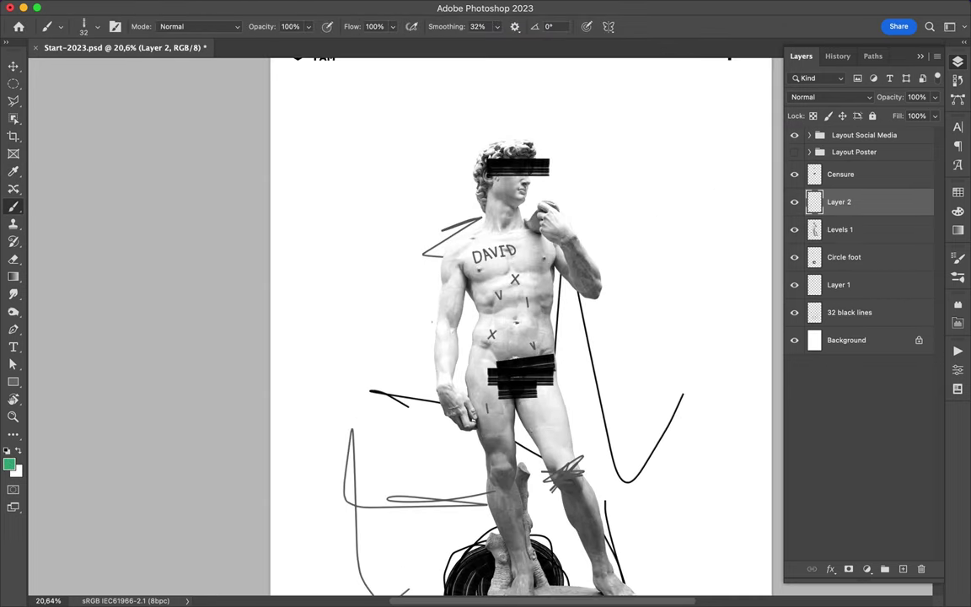
pyautogui.scroll(1, 436, 312)
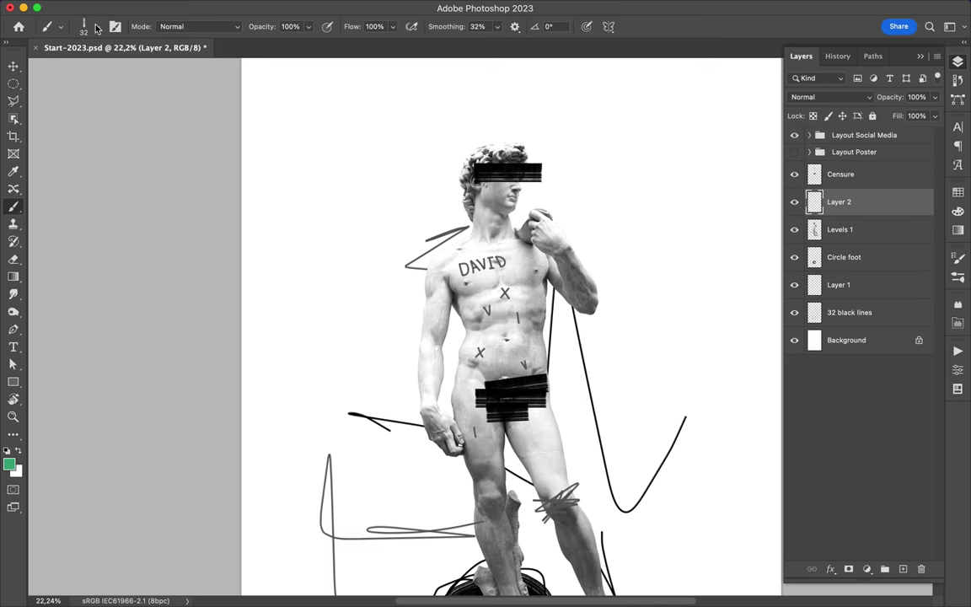
pyautogui.click(95, 26)
pyautogui.scroll(-3, 93, 321)
pyautogui.doubleClick(84, 270)
pyautogui.moveTo(356, 328)
pyautogui.mouseDown()
pyautogui.moveTo(425, 455)
pyautogui.moveTo(422, 504)
pyautogui.mouseUp()
# Paint a thick green panel over the statue's right side with the 250 px Big Boy Bold brush
pyautogui.scroll(-2, 506, 338)
pyautogui.click(95, 26)
pyautogui.scroll(10, 102, 320)
pyautogui.scroll(5, 101, 321)
pyautogui.click(113, 305)
pyautogui.moveTo(527, 156)
pyautogui.mouseDown()
pyautogui.moveTo(620, 160)
pyautogui.moveTo(624, 227)
pyautogui.moveTo(547, 421)
pyautogui.moveTo(536, 245)
pyautogui.mouseUp()
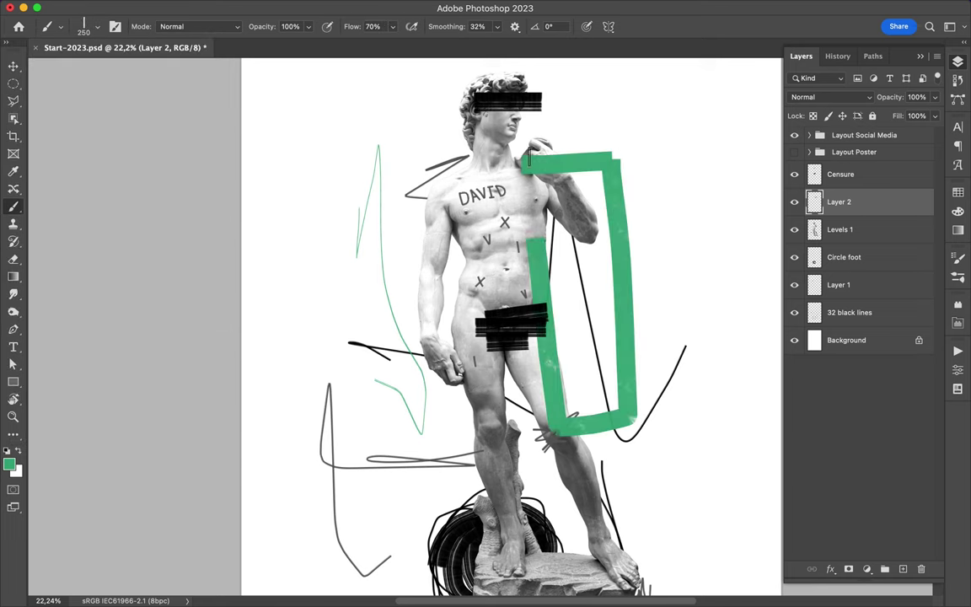
pyautogui.moveTo(528, 161)
pyautogui.mouseDown()
pyautogui.moveTo(552, 371)
pyautogui.moveTo(569, 200)
pyautogui.moveTo(556, 371)
pyautogui.moveTo(590, 219)
pyautogui.moveTo(582, 397)
pyautogui.moveTo(611, 376)
pyautogui.mouseUp()
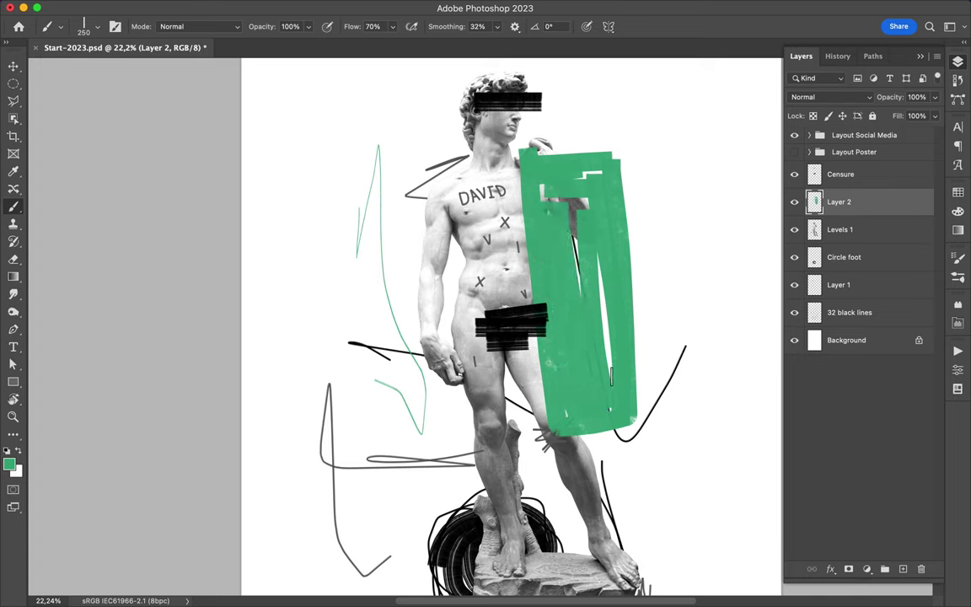
pyautogui.moveTo(544, 211); pyautogui.dragTo(544, 346)
# Cut the green panel onto its own layer via an elliptical selection and nudge it right and down
pyautogui.press('m')
pyautogui.moveTo(478, 78); pyautogui.dragTo(687, 472)
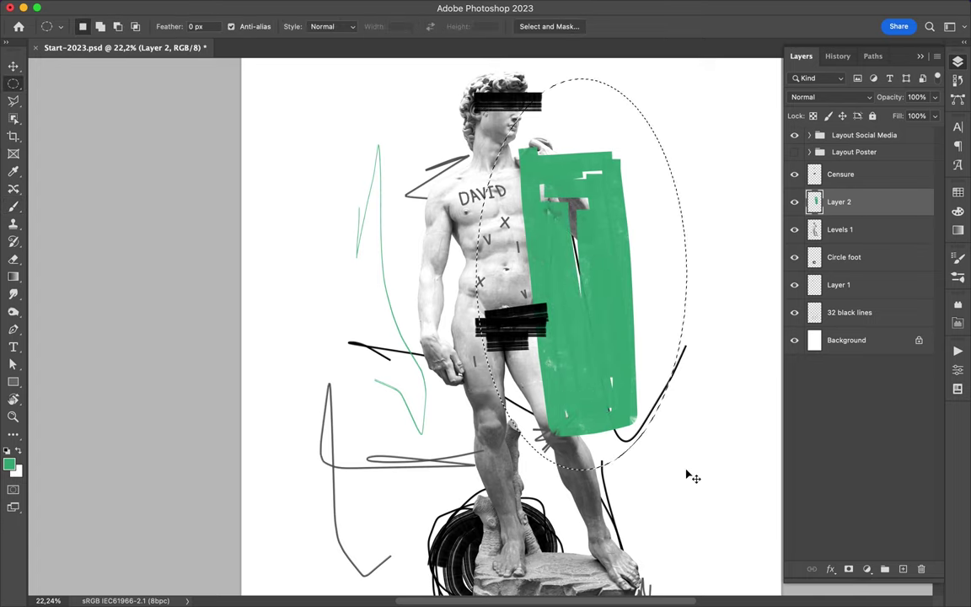
pyautogui.hotkey('ctrl', 'shift', 'j')
pyautogui.press('v')
pyautogui.moveTo(651, 302); pyautogui.dragTo(661, 312)
pyautogui.hotkey('alt', '[')
pyautogui.hotkey('alt', '[')
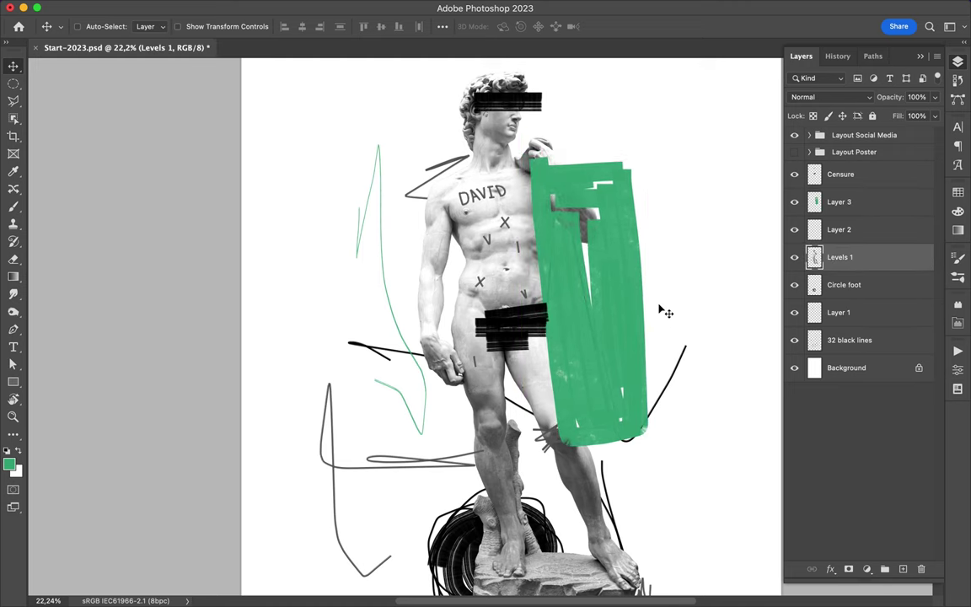
pyautogui.hotkey('ctrl', '0')
# Confirm light grey as the brush colour and add a new layer just above Background
pyautogui.press('b')
pyautogui.click(9, 463)
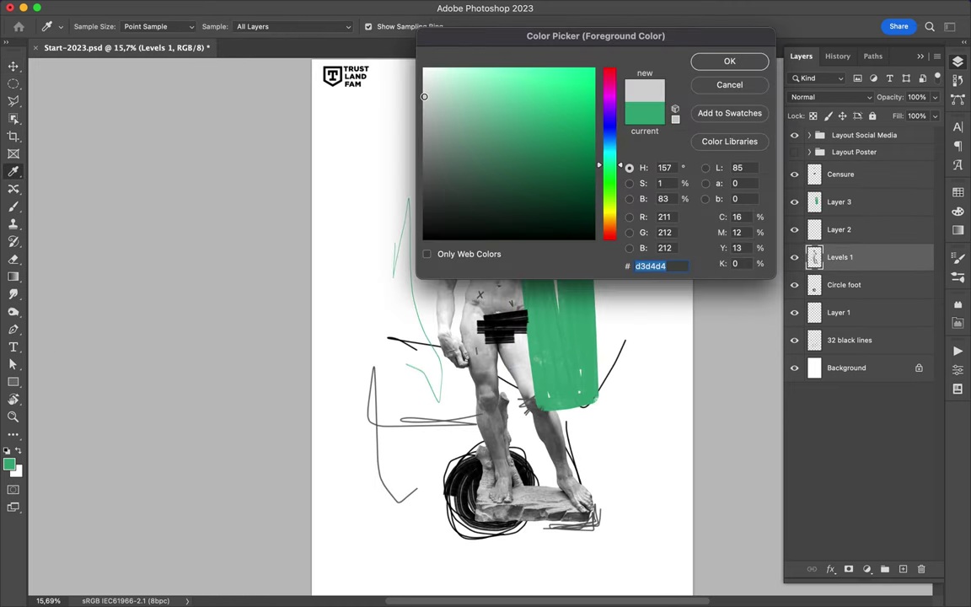
pyautogui.press('Return')
pyautogui.hotkey('alt', ',')
pyautogui.hotkey('ctrl', 'shift', 'alt', 'n')
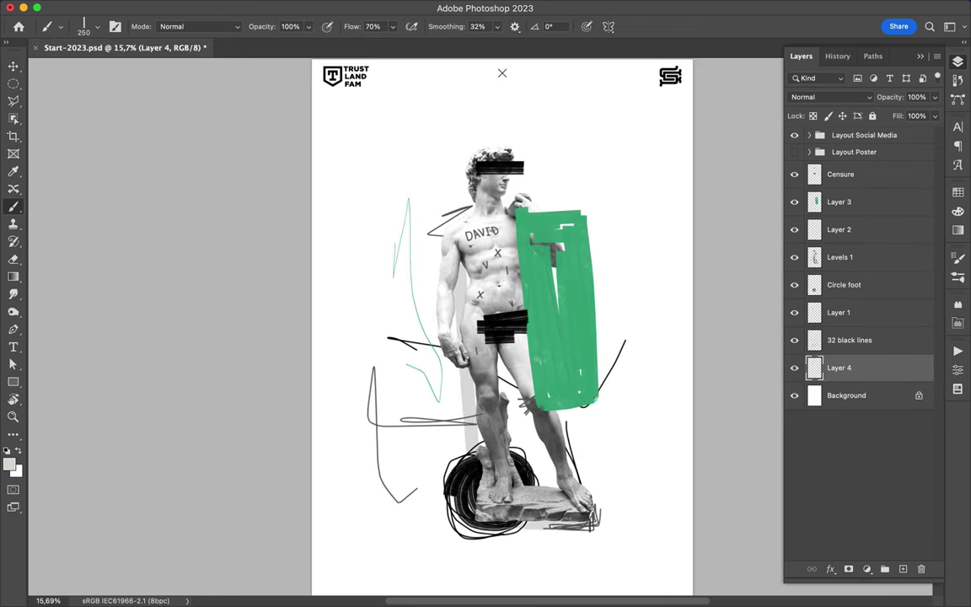
# Paint light grey bands behind the statue's base, left side, head and legs
pyautogui.moveTo(406, 482); pyautogui.dragTo(542, 485)
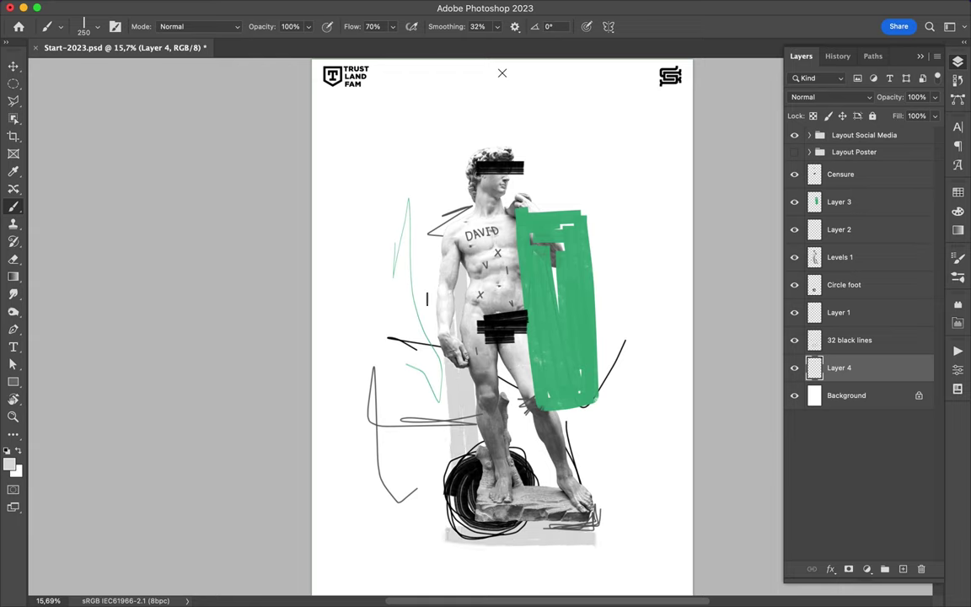
pyautogui.moveTo(426, 304); pyautogui.dragTo(438, 502)
pyautogui.moveTo(430, 190)
pyautogui.mouseDown()
pyautogui.moveTo(540, 189)
pyautogui.moveTo(548, 202)
pyautogui.mouseUp()
pyautogui.moveTo(413, 371); pyautogui.dragTo(438, 488)
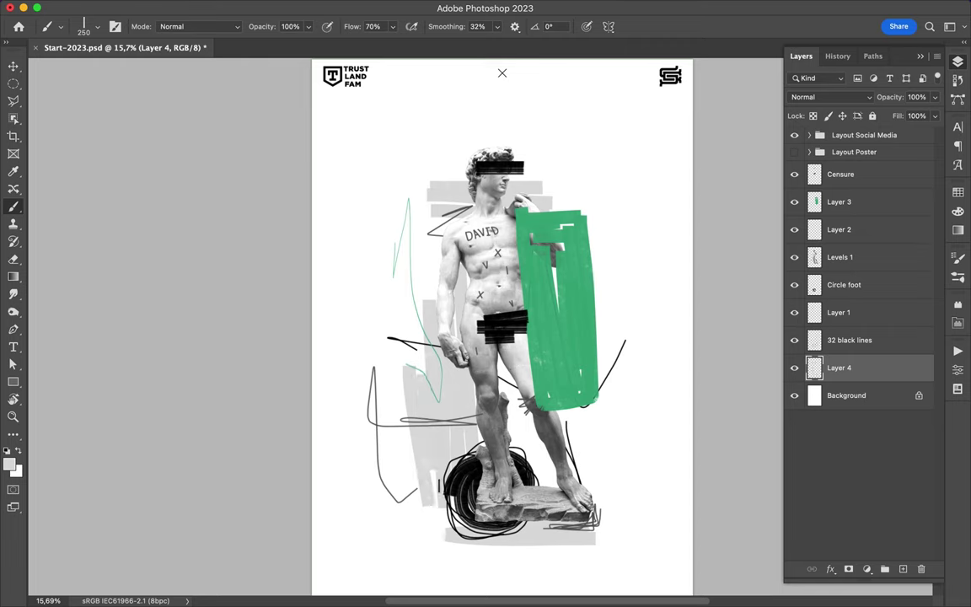
pyautogui.moveTo(396, 411); pyautogui.dragTo(380, 411)
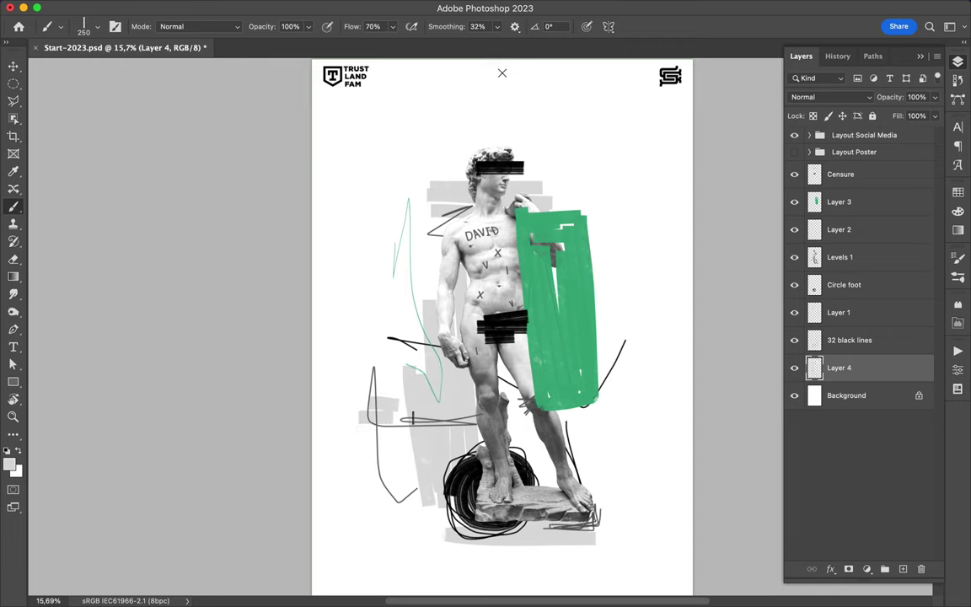
pyautogui.scroll(-5, 398, 386)
pyautogui.moveTo(370, 371); pyautogui.dragTo(406, 458)
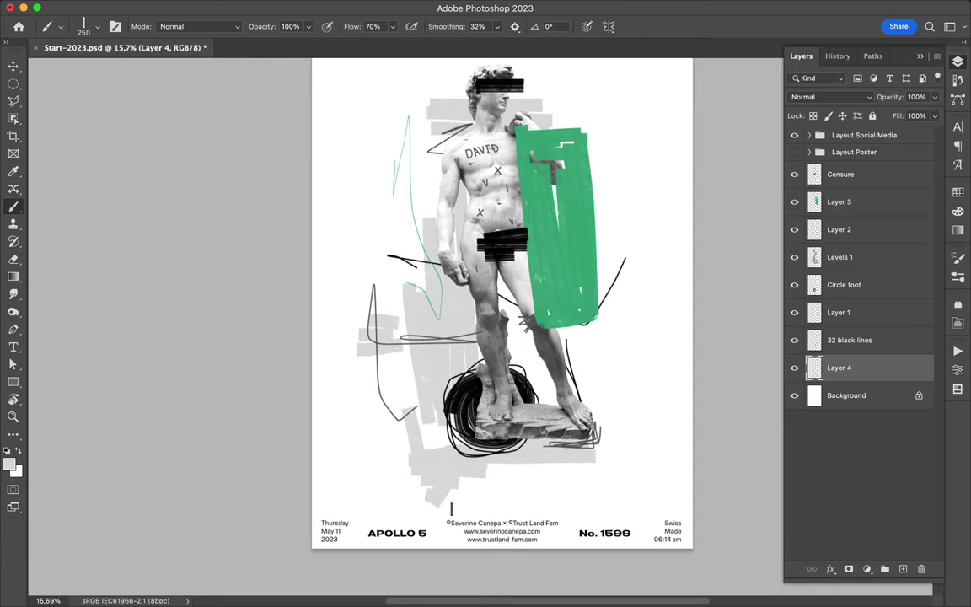
# Choose the Rough Romper brush from the Round Tip brush set
pyautogui.scroll(-3, 451, 508)
pyautogui.scroll(5, 505, 489)
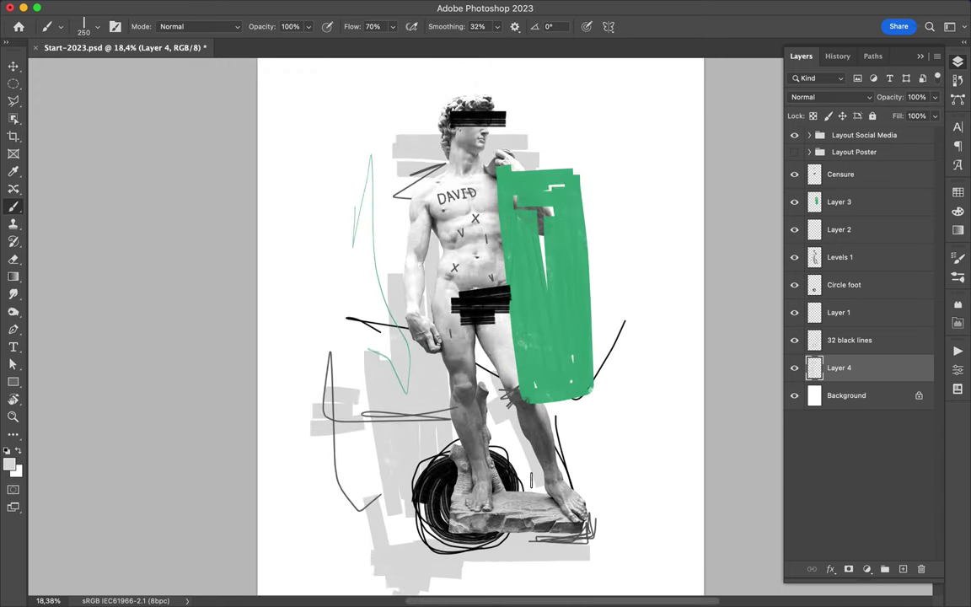
pyautogui.scroll(3, 466, 149)
pyautogui.click(97, 26)
pyautogui.scroll(-5, 127, 337)
pyautogui.click(127, 253)
pyautogui.scroll(1, 157, 258)
pyautogui.click(157, 258)
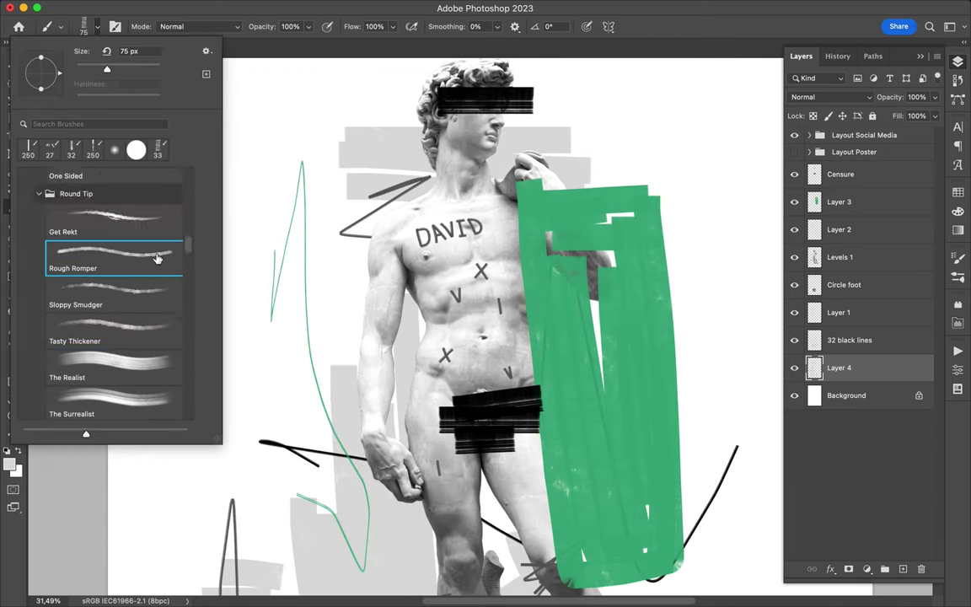
pyautogui.press('Return')
# Paint a grey zigzag near the base and a grey scribble left of the figure
pyautogui.scroll(-3, 358, 433)
pyautogui.scroll(-3, 358, 434)
pyautogui.moveTo(357, 433); pyautogui.dragTo(371, 456)
pyautogui.moveTo(371, 317); pyautogui.dragTo(360, 227)
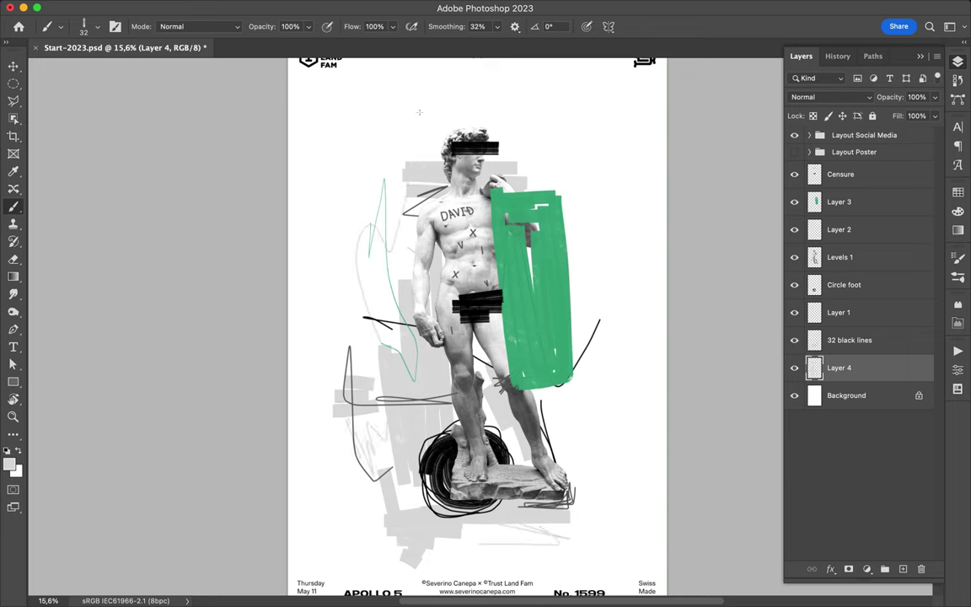
# Shrink the brush to a 1 px Hard Round tip
pyautogui.click(59, 26)
pyautogui.press('[')
pyautogui.press('[')
pyautogui.press('[')
pyautogui.press('Return')
pyautogui.scroll(5, 465, 141)
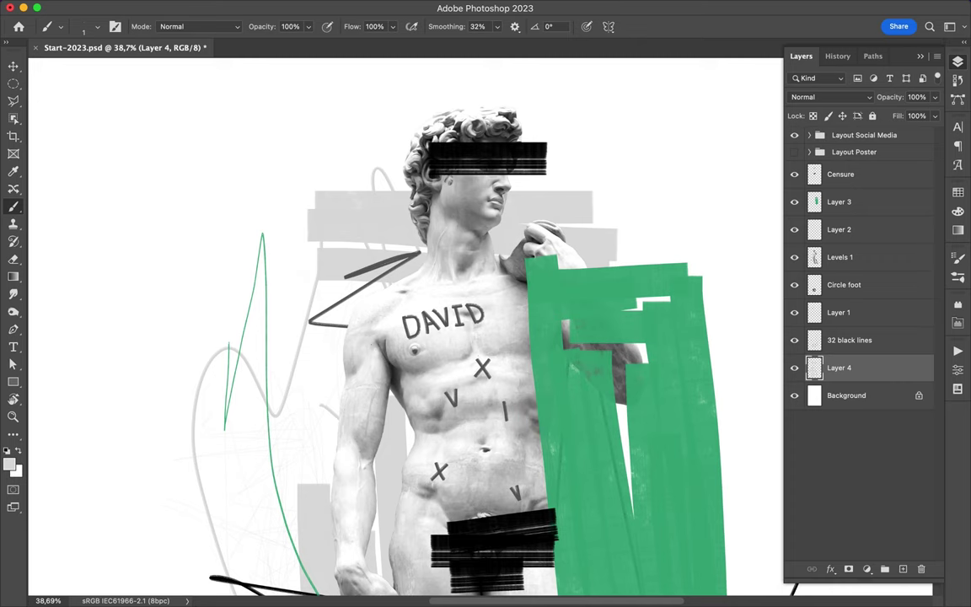
pyautogui.scroll(-3, 306, 378)
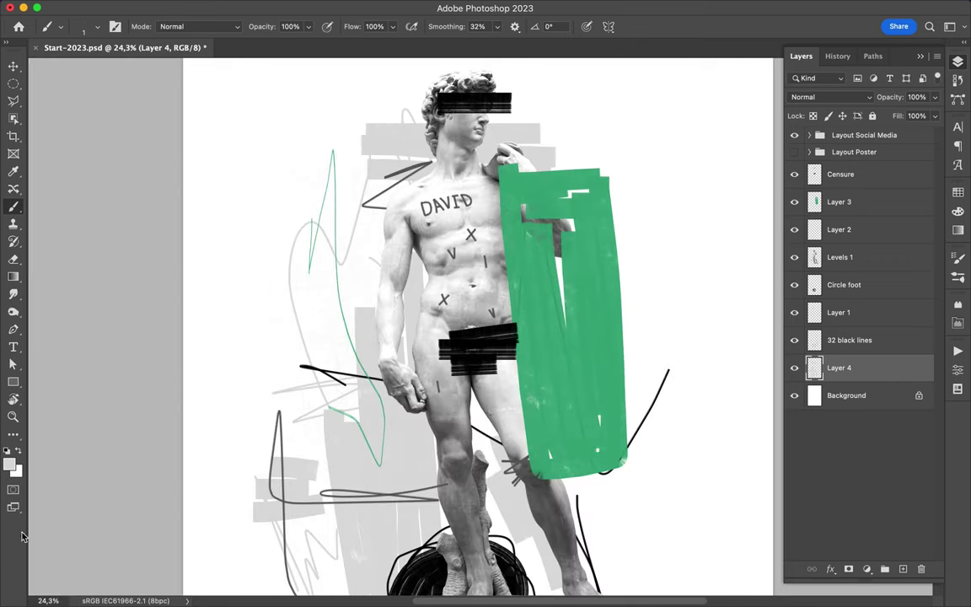
pyautogui.scroll(-3, 413, 394)
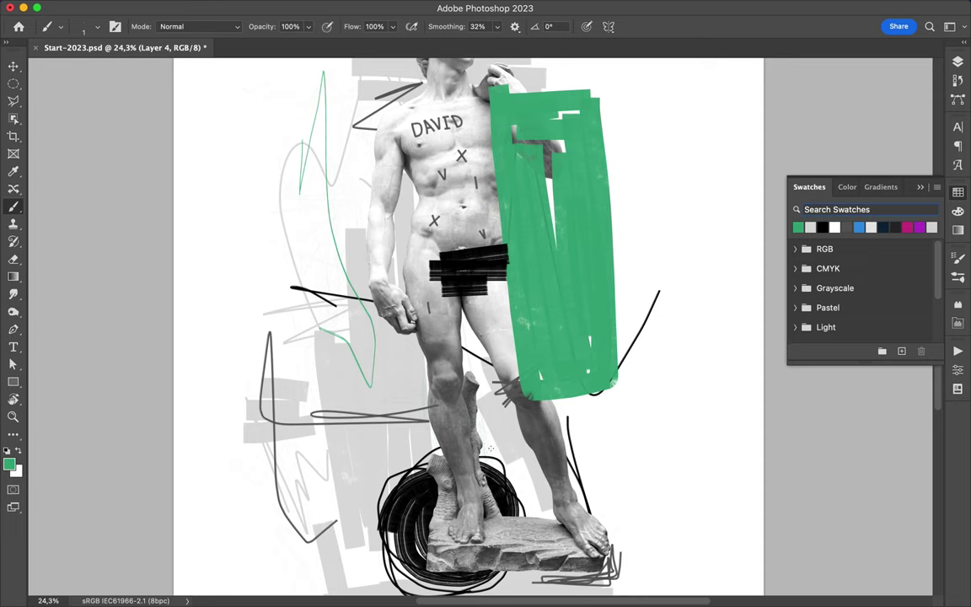
pyautogui.scroll(5, 377, 336)
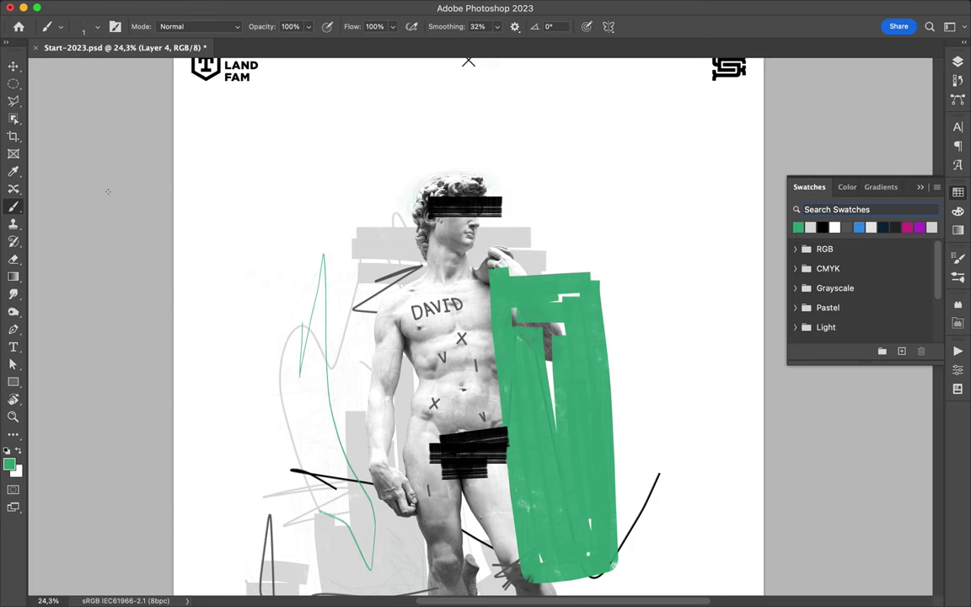
# Set the hard brush size to 3 px
pyautogui.click(91, 26)
pyautogui.scroll(5, 411, 333)
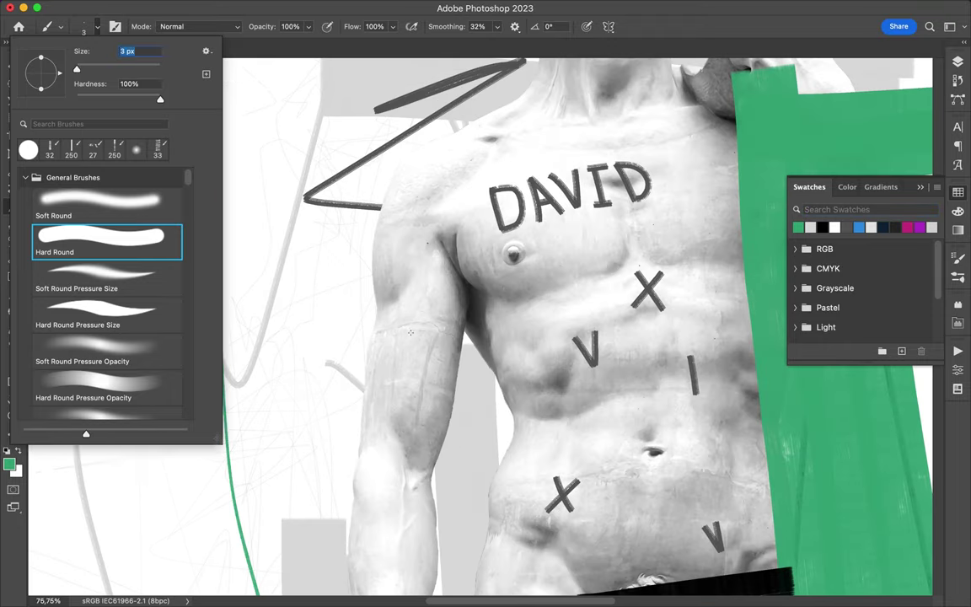
pyautogui.press('Return')
# Zoom in and pan over the statue's torso, hand and legs
pyautogui.scroll(3, 518, 202)
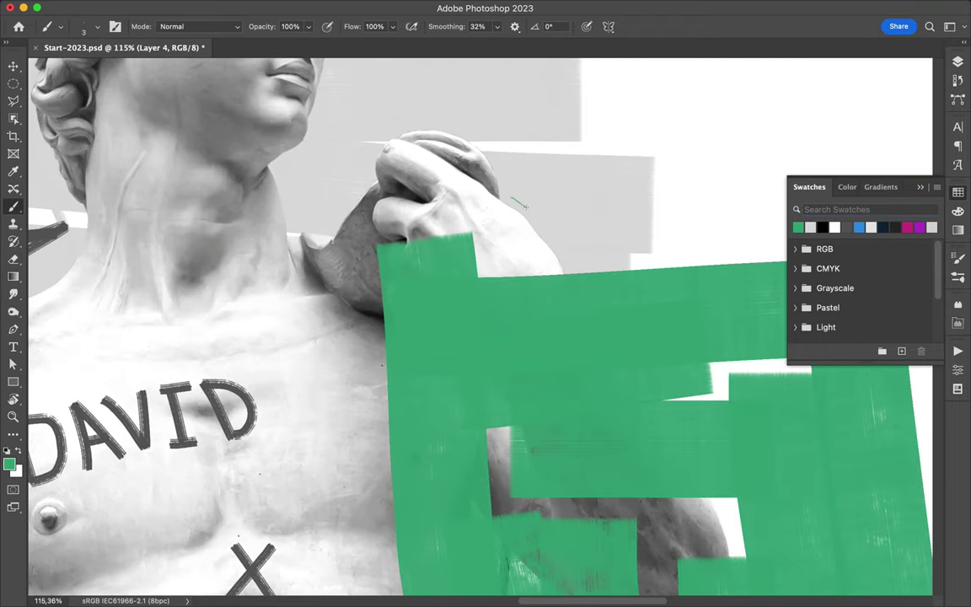
pyautogui.scroll(-10, 516, 202)
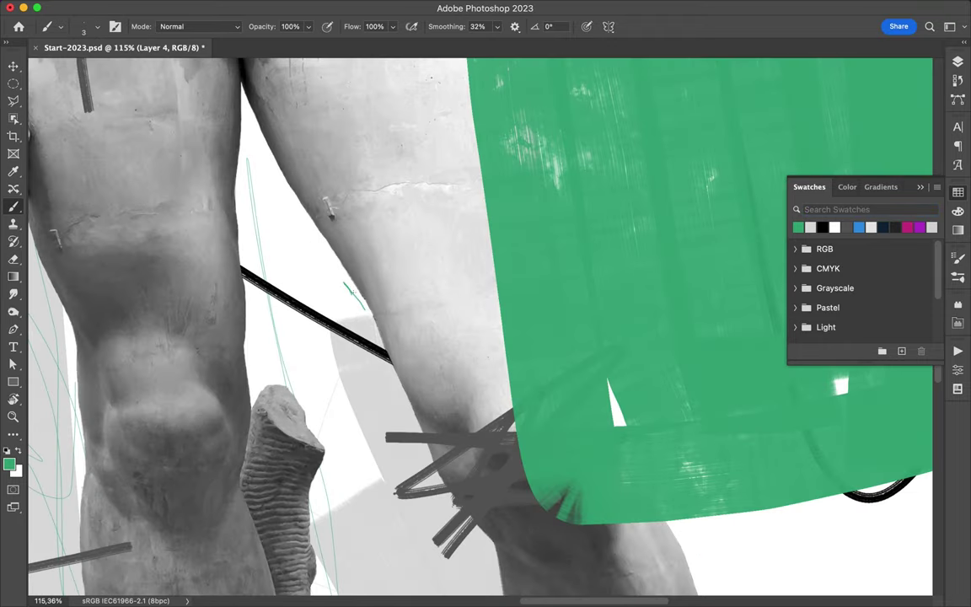
pyautogui.scroll(-3, 351, 389)
pyautogui.scroll(-3, 351, 388)
pyautogui.scroll(-3, 351, 389)
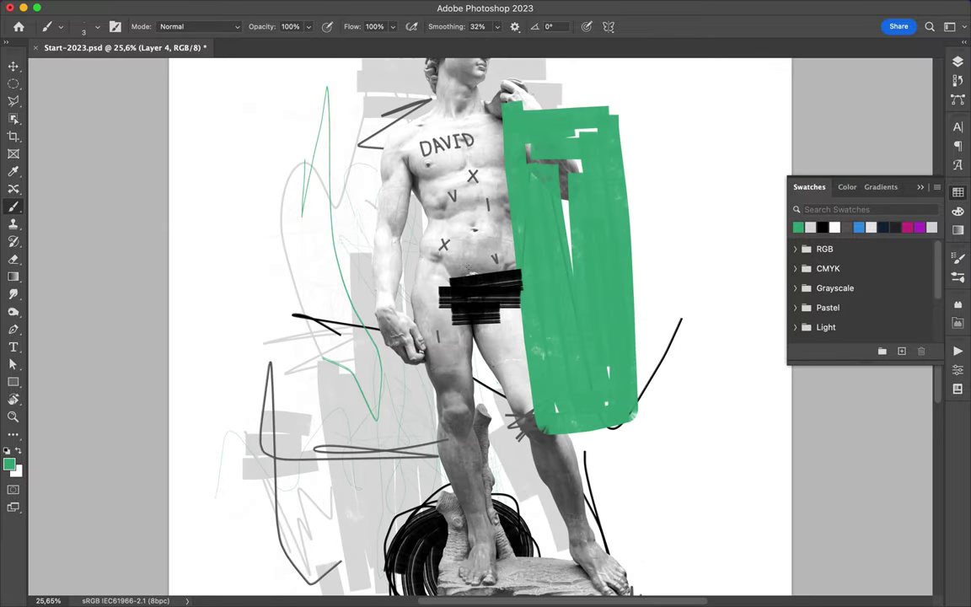
pyautogui.scroll(-1, 577, 227)
pyautogui.scroll(-2, 577, 227)
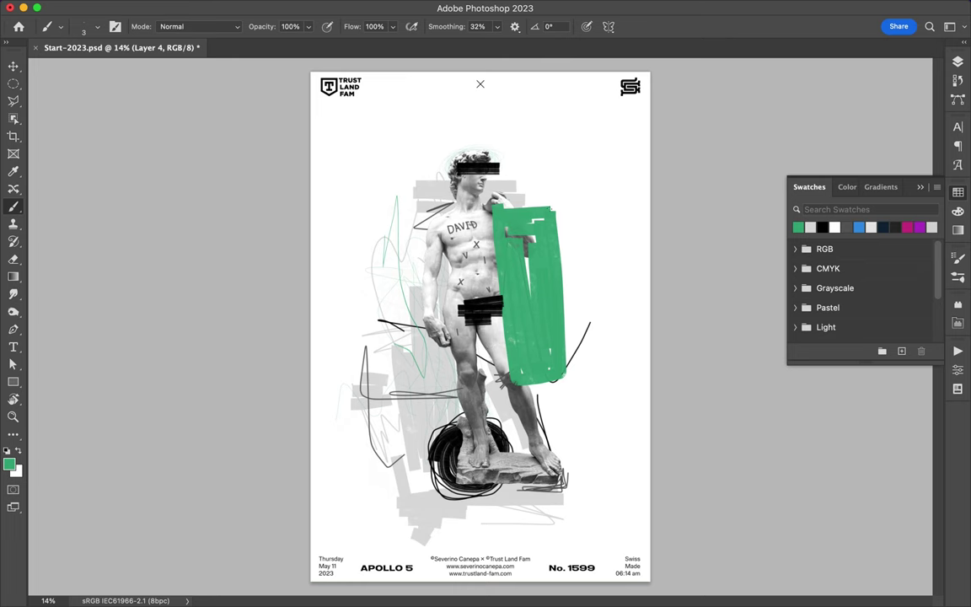
pyautogui.scroll(2, 481, 328)
pyautogui.click(84, 26)
# With a 250 px brush, paint green strokes near the bottom-left on new Layer 5 above Background
pyautogui.scroll(-5, 77, 259)
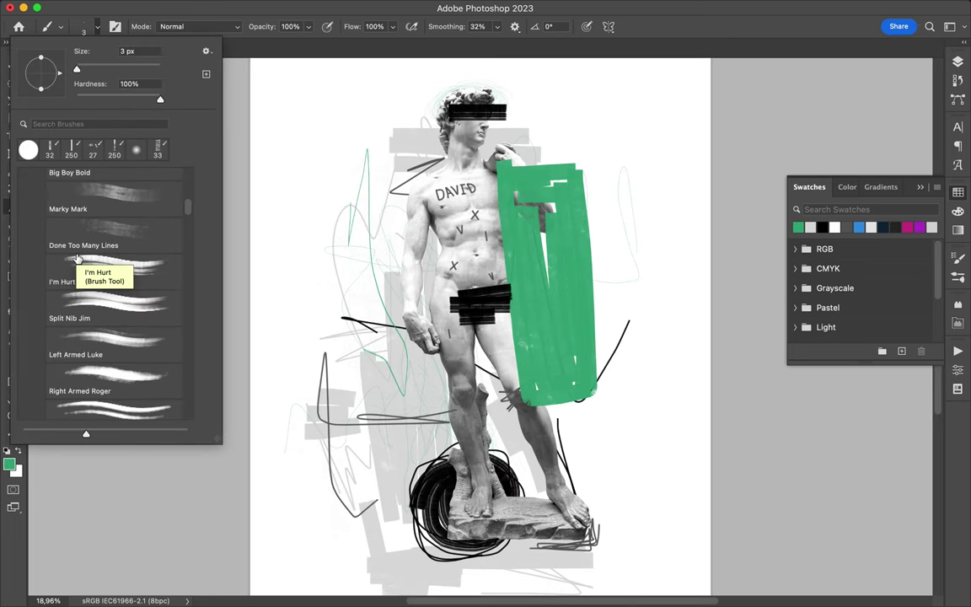
pyautogui.scroll(-1, 77, 258)
pyautogui.doubleClick(92, 215)
pyautogui.click(958, 62)
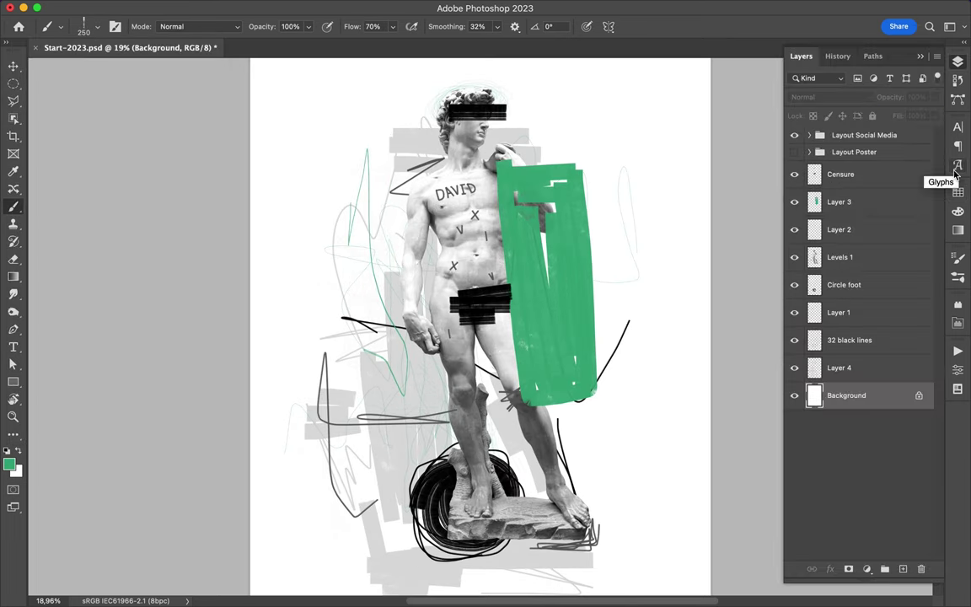
pyautogui.click(902, 569)
pyautogui.moveTo(350, 487)
pyautogui.mouseDown()
pyautogui.moveTo(378, 493)
pyautogui.moveTo(404, 540)
pyautogui.mouseUp()
pyautogui.scroll(-5, 422, 490)
pyautogui.scroll(-1, 423, 490)
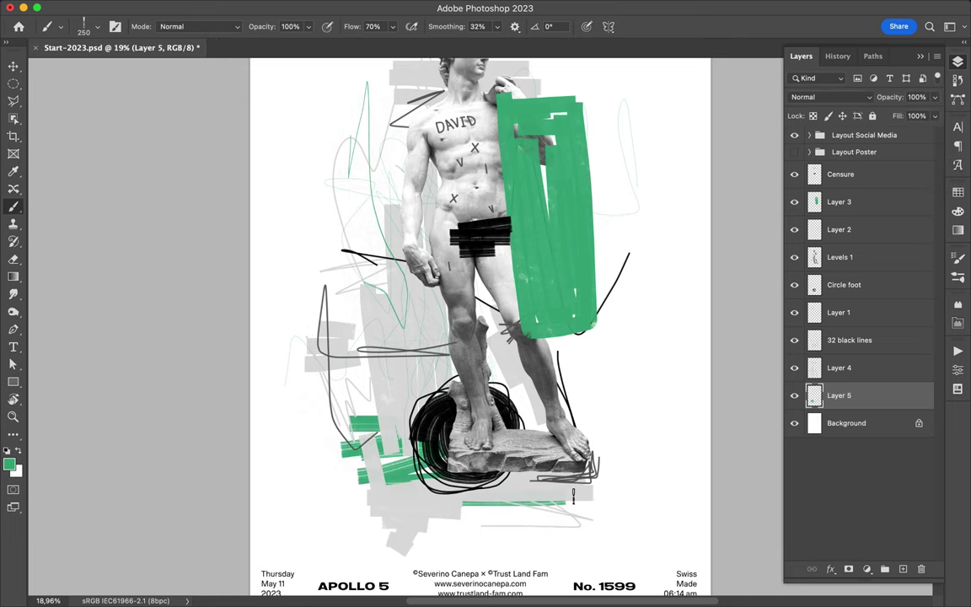
pyautogui.scroll(10, 398, 201)
pyautogui.moveTo(397, 203); pyautogui.dragTo(432, 204)
# Create Layer 6 above Levels 1 and paint a short vertical green stroke beside the torso using a 158 px brush
pyautogui.click(61, 26)
pyautogui.doubleClick(87, 306)
pyautogui.hotkey('ctrl', 'shift', 'alt', 'n')
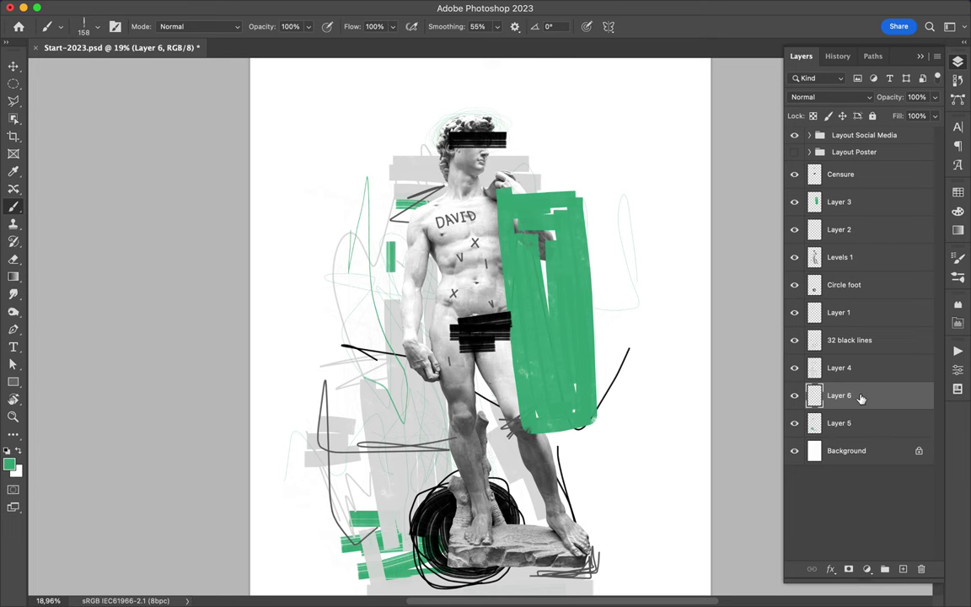
pyautogui.moveTo(863, 396); pyautogui.dragTo(862, 251)
pyautogui.scroll(-3, 375, 460)
pyautogui.scroll(1, 451, 405)
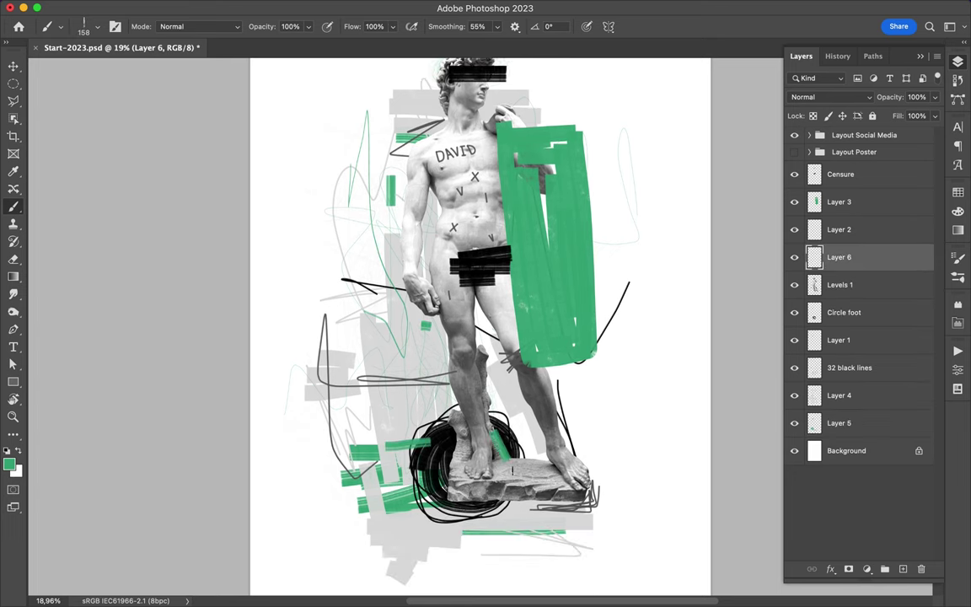
pyautogui.scroll(3, 422, 337)
pyautogui.moveTo(431, 249); pyautogui.dragTo(431, 237)
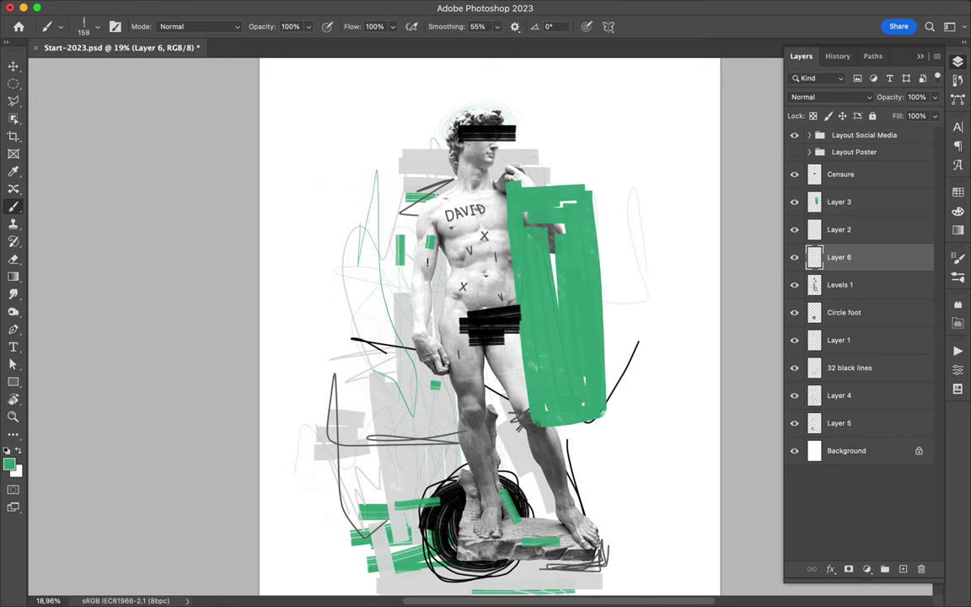
# Add two new empty layers and set the brush size to 3 px
pyautogui.hotkey('ctrl', 'shift', 'alt', 'n')
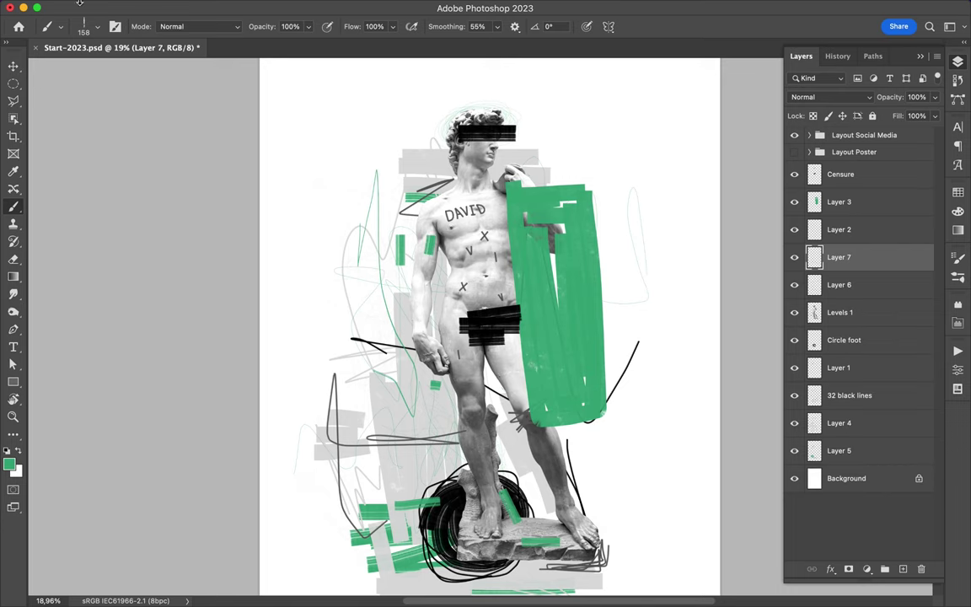
pyautogui.click(61, 26)
pyautogui.write('3')
pyautogui.press('Return')
pyautogui.scroll(3, 480, 125)
pyautogui.hotkey('ctrl', 'shift', 'alt', 'n')
# Confirm the foreground colour and place new Layer 9 between Levels 1 and Circle foot
pyautogui.click(9, 462)
pyautogui.press('Return')
pyautogui.scroll(-3, 450, 289)
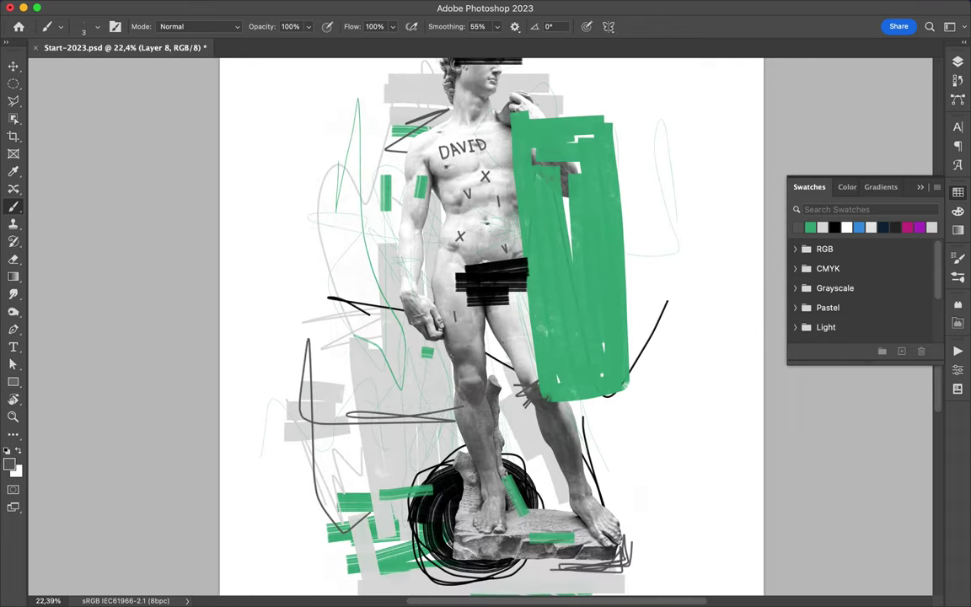
pyautogui.click(958, 61)
pyautogui.moveTo(839, 506); pyautogui.dragTo(839, 354)
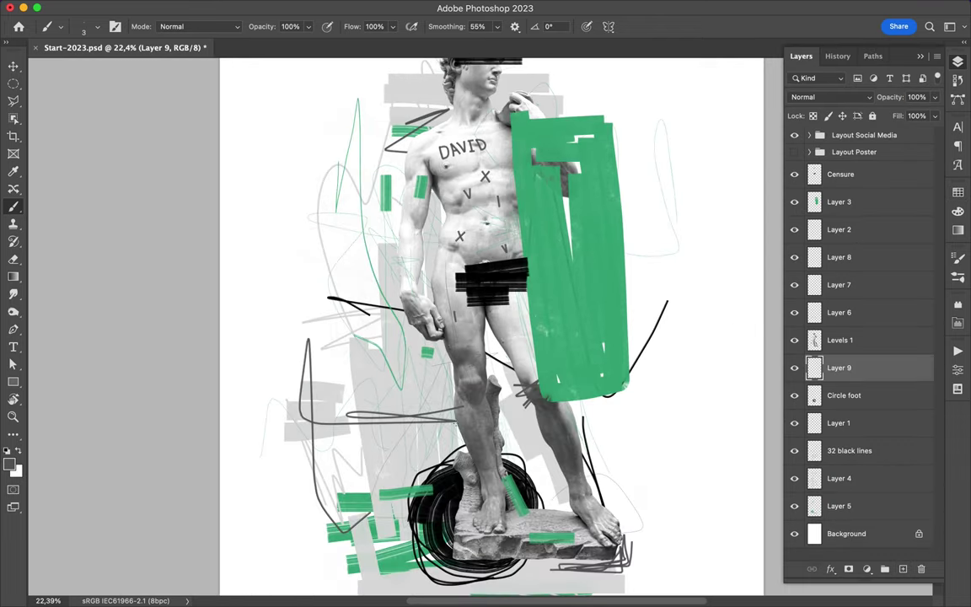
pyautogui.scroll(-2, 545, 416)
# On Layer 5, paint 250 px green strokes left of the statue, by its right foot and head
pyautogui.click(860, 516)
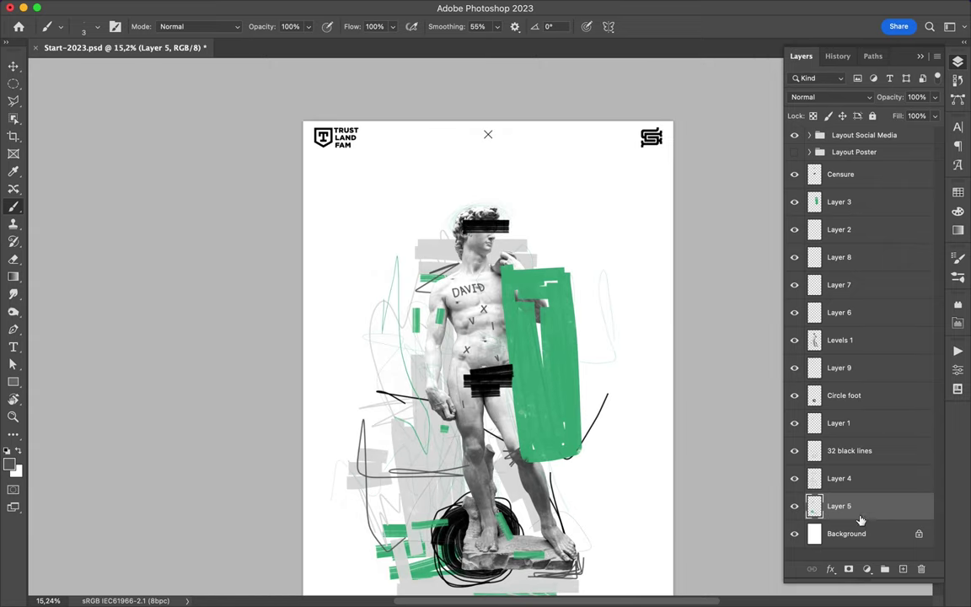
pyautogui.click(91, 28)
pyautogui.click(133, 256)
pyautogui.click(799, 227)
pyautogui.moveTo(373, 415)
pyautogui.mouseDown()
pyautogui.moveTo(374, 447)
pyautogui.moveTo(390, 479)
pyautogui.mouseUp()
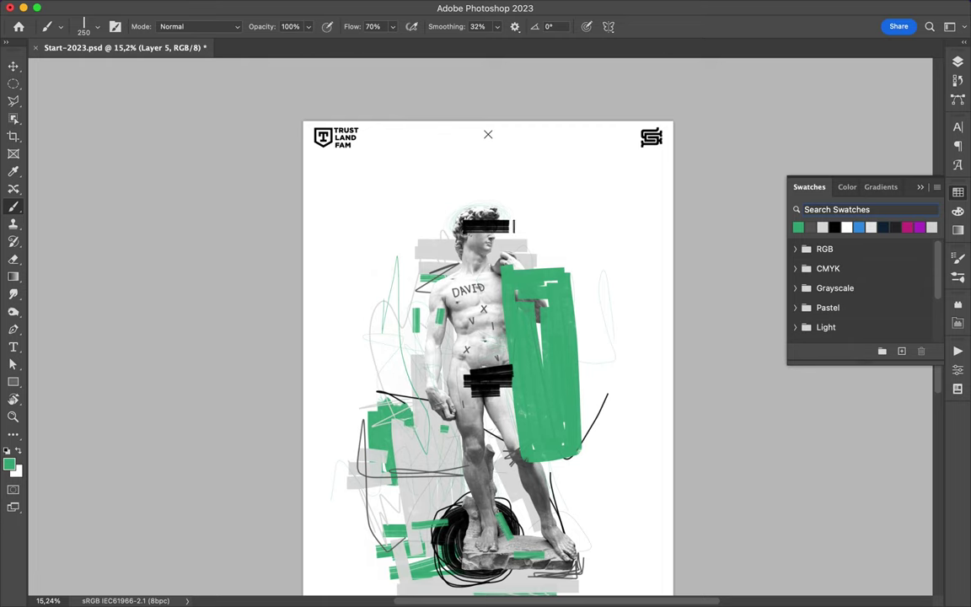
pyautogui.scroll(-2, 514, 226)
pyautogui.moveTo(553, 428); pyautogui.dragTo(588, 499)
pyautogui.moveTo(455, 158)
pyautogui.mouseDown()
pyautogui.moveTo(409, 156)
pyautogui.moveTo(413, 140)
pyautogui.mouseUp()
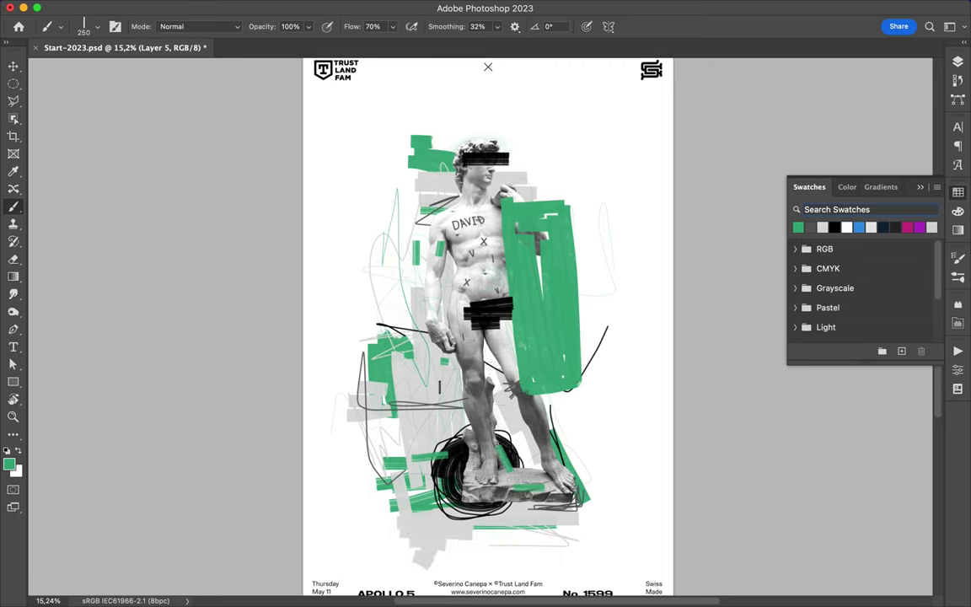
# Add a new layer above Layer 3 and paint a grey patch beside the statue's hand
pyautogui.click(957, 62)
pyautogui.click(841, 202)
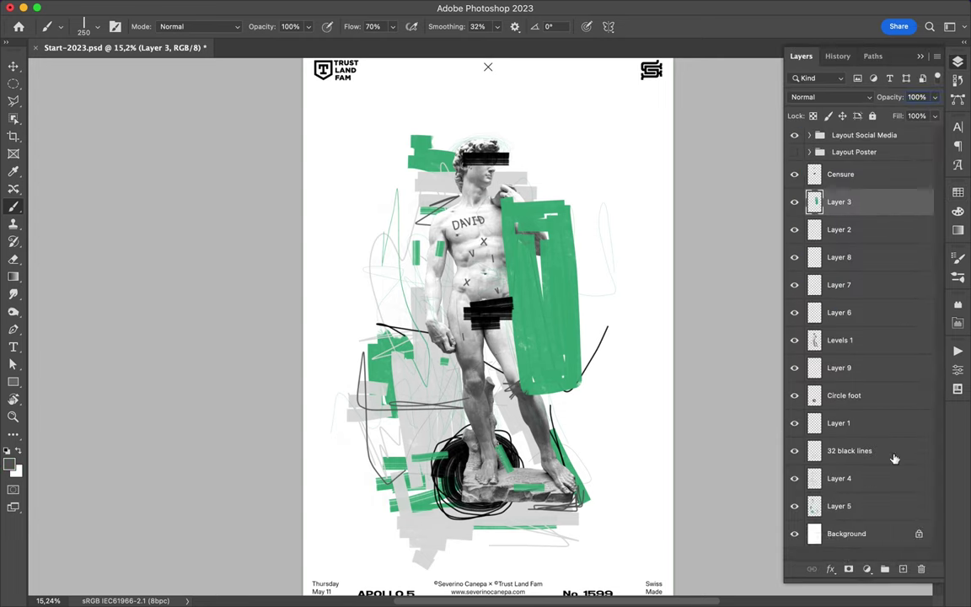
pyautogui.moveTo(445, 369); pyautogui.dragTo(462, 379)
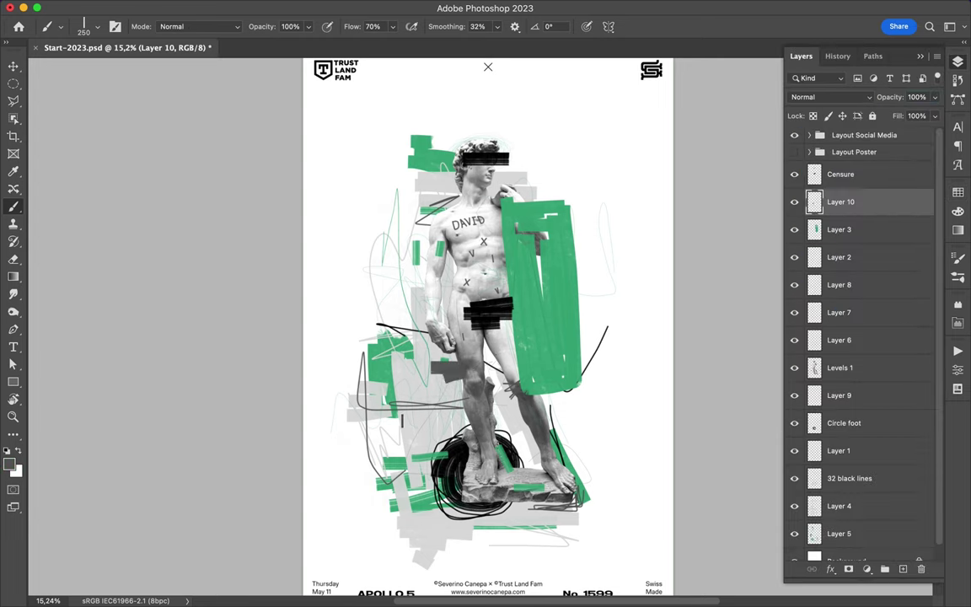
# Paint a dark grey block beside the statue's left hand, redoing the first attempt higher up
pyautogui.moveTo(409, 427); pyautogui.dragTo(414, 435)
pyautogui.hotkey('ctrl', 'z')
pyautogui.moveTo(413, 391)
pyautogui.mouseDown()
pyautogui.moveTo(445, 392)
pyautogui.moveTo(437, 380)
pyautogui.mouseUp()
# Add empty Layers 11 and 12 and set a 3 px Hard Round brush
pyautogui.hotkey('ctrl', 'alt', 'shift', 'n')
pyautogui.click(84, 26)
pyautogui.click(101, 240)
pyautogui.moveTo(82, 69); pyautogui.dragTo(77, 69)
pyautogui.click(428, 296)
pyautogui.click(903, 569)
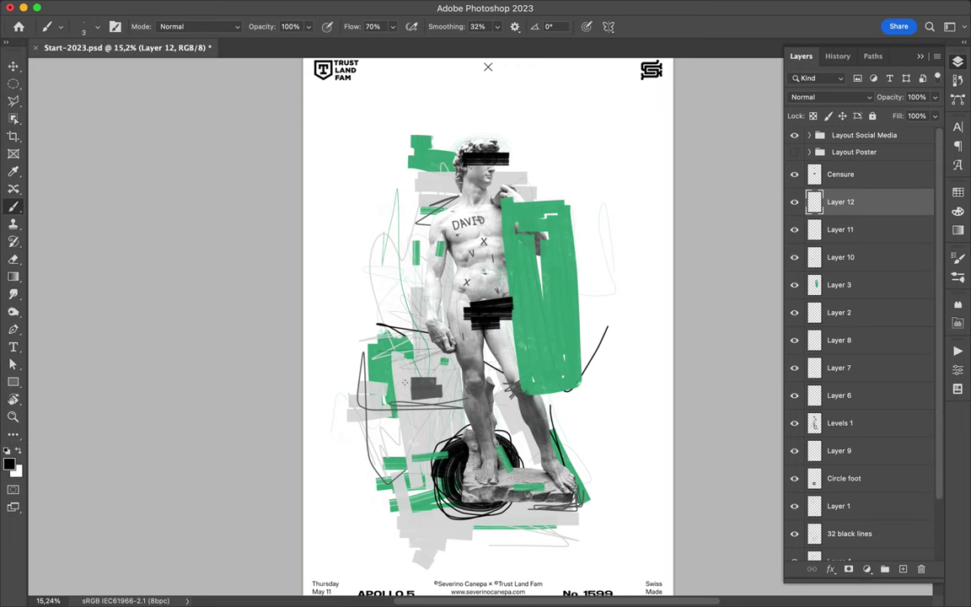
# Switch to the Move tool and select the grey patch's layer
pyautogui.scroll(3, 406, 311)
pyautogui.scroll(-2, 445, 309)
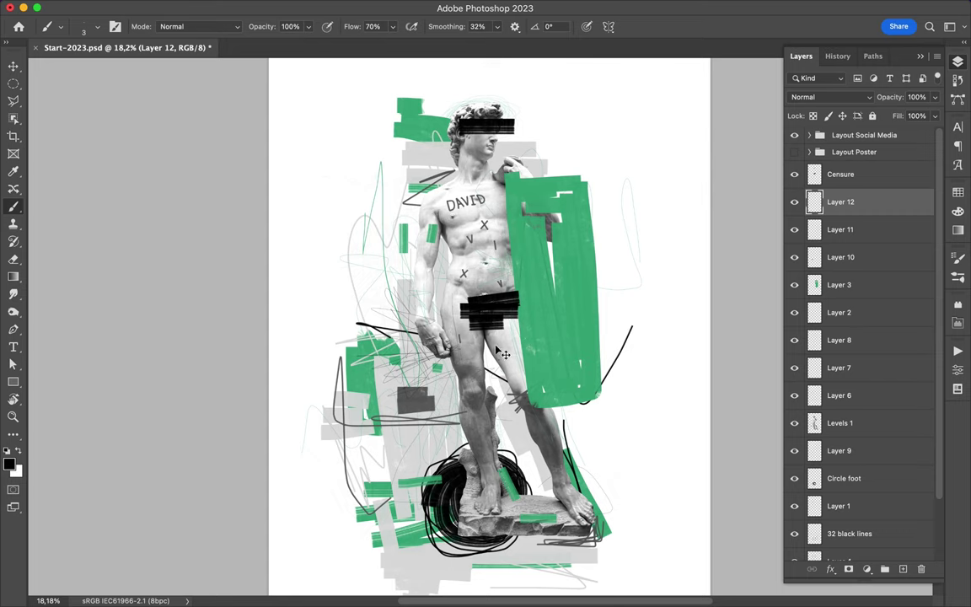
pyautogui.press('v')
pyautogui.keyDown('ctrl'); pyautogui.click(426, 369); pyautogui.keyUp('ctrl')
pyautogui.hotkey('ctrl', '0')
pyautogui.hotkey('ctrl', 's')
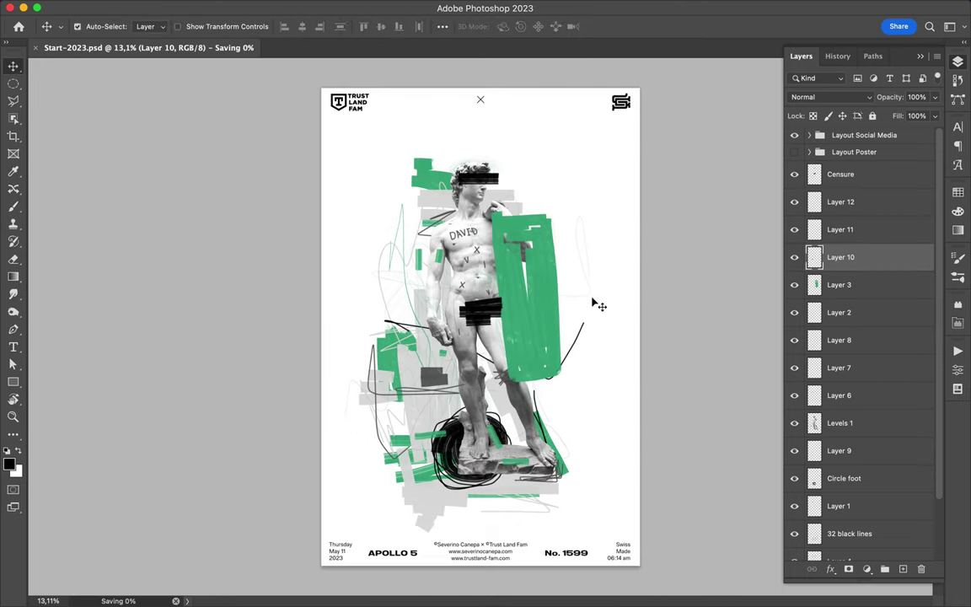